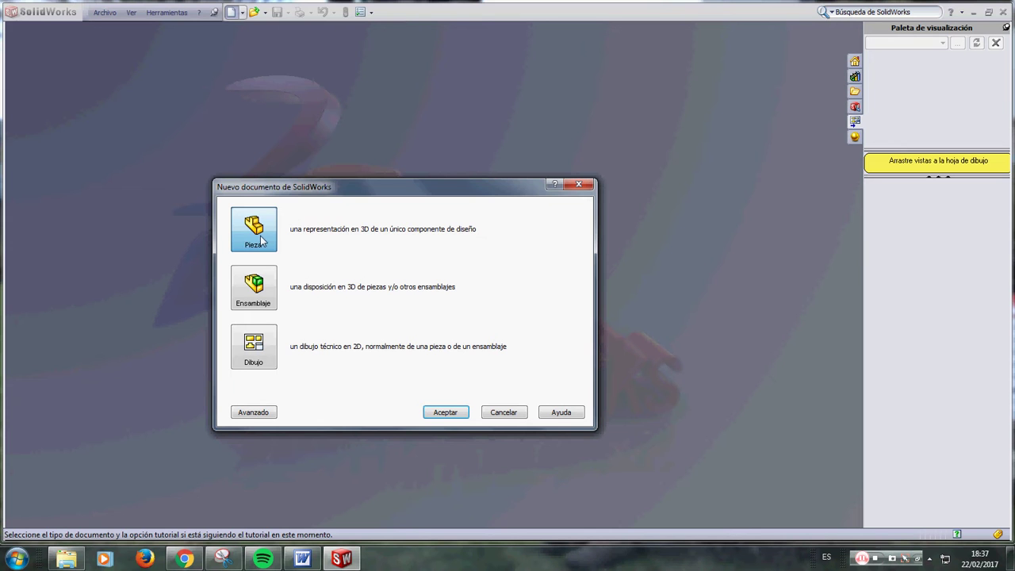
- Create a new part document and select the Alzado plane, viewed face-on, for sketching
left_click(438, 412)
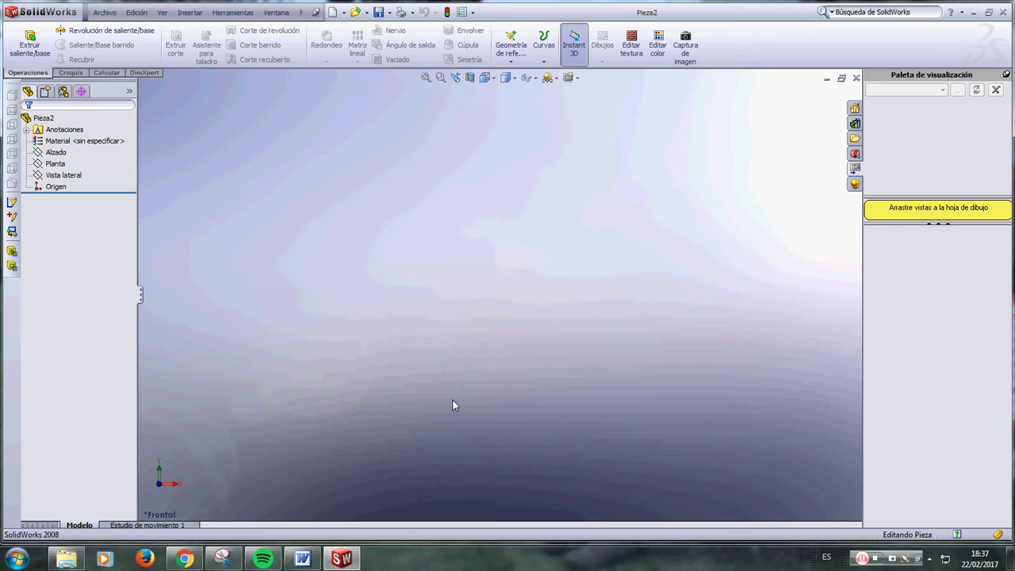
left_click(55, 187)
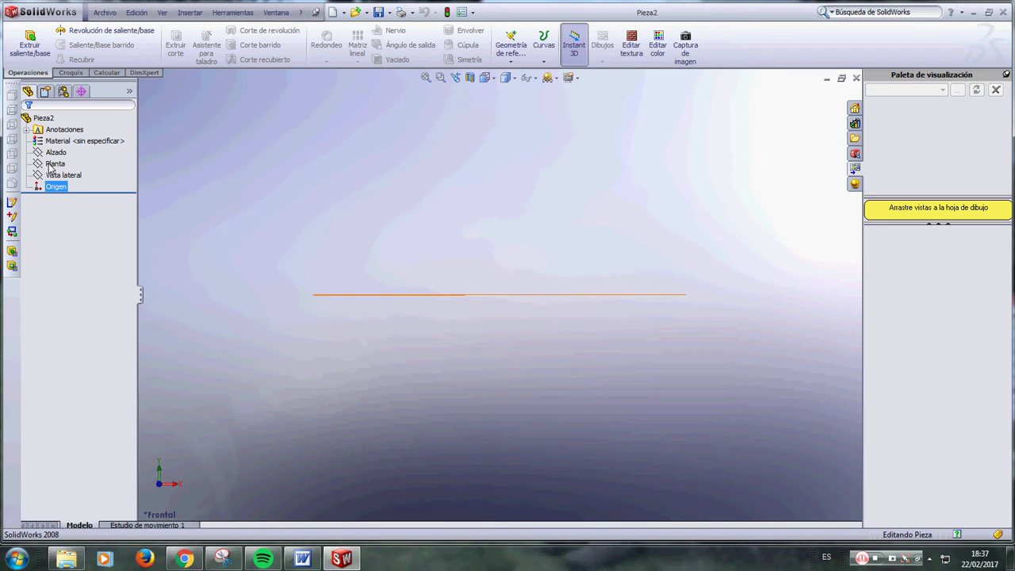
left_click(51, 164)
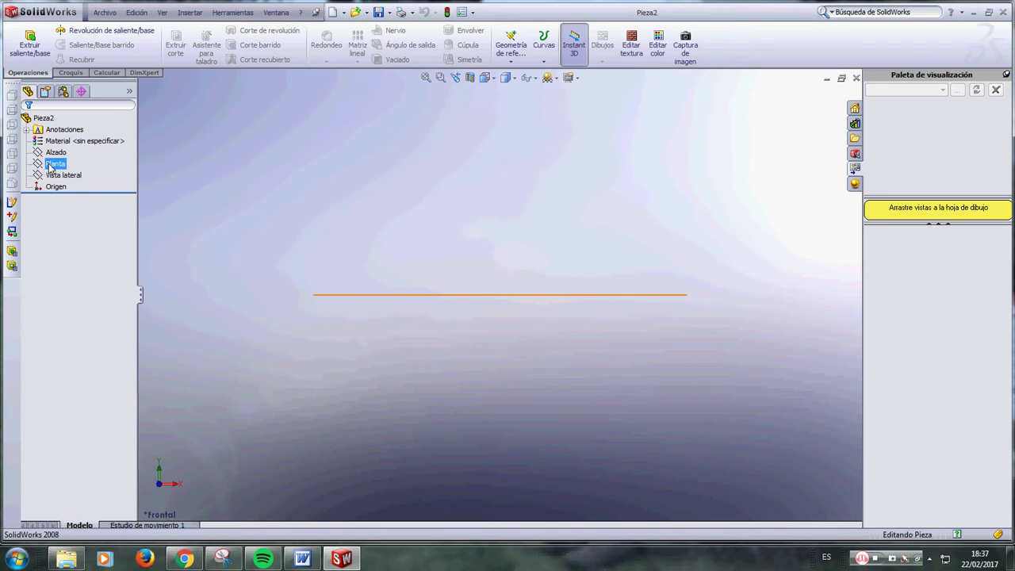
left_click(54, 153)
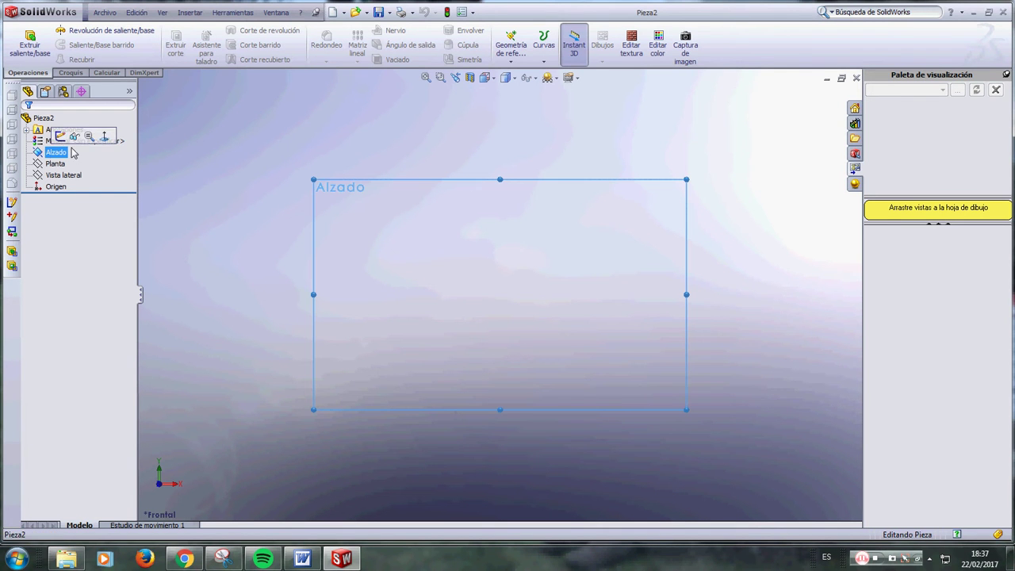
left_click(101, 142)
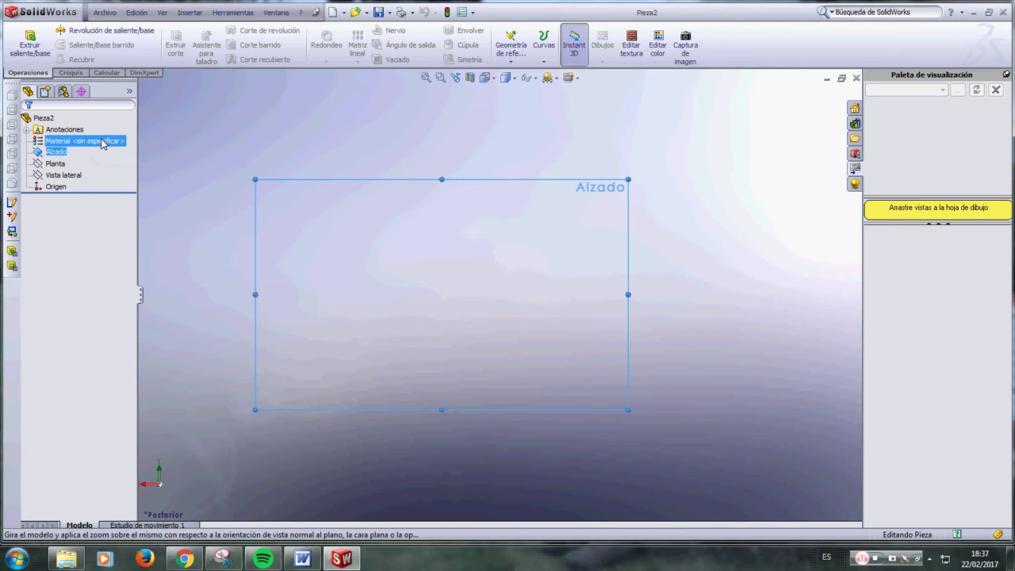
- Sketch a circle centred on the origin of the Alzado plane with a radius of about 48 mm
left_click(70, 72)
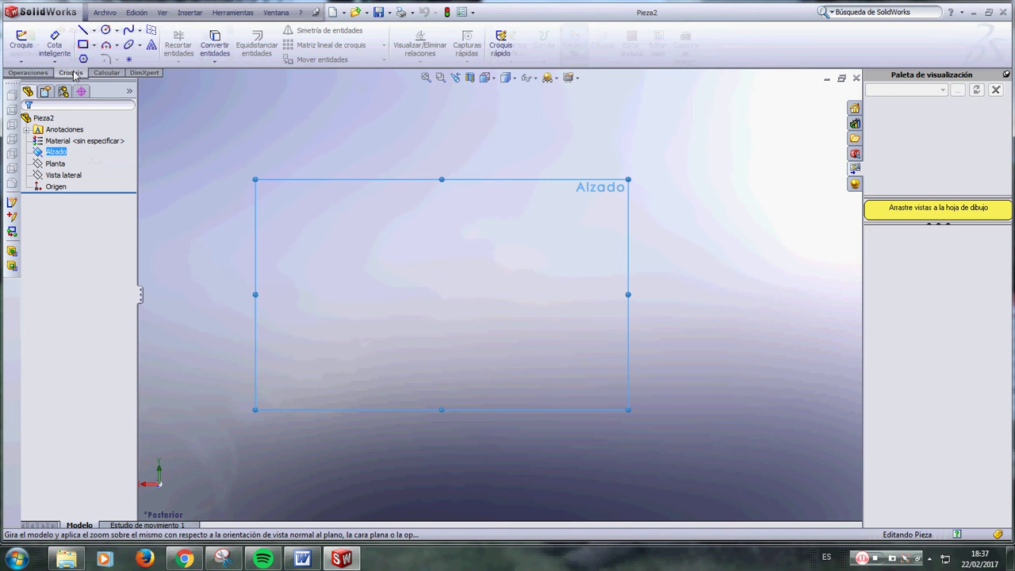
left_click(107, 30)
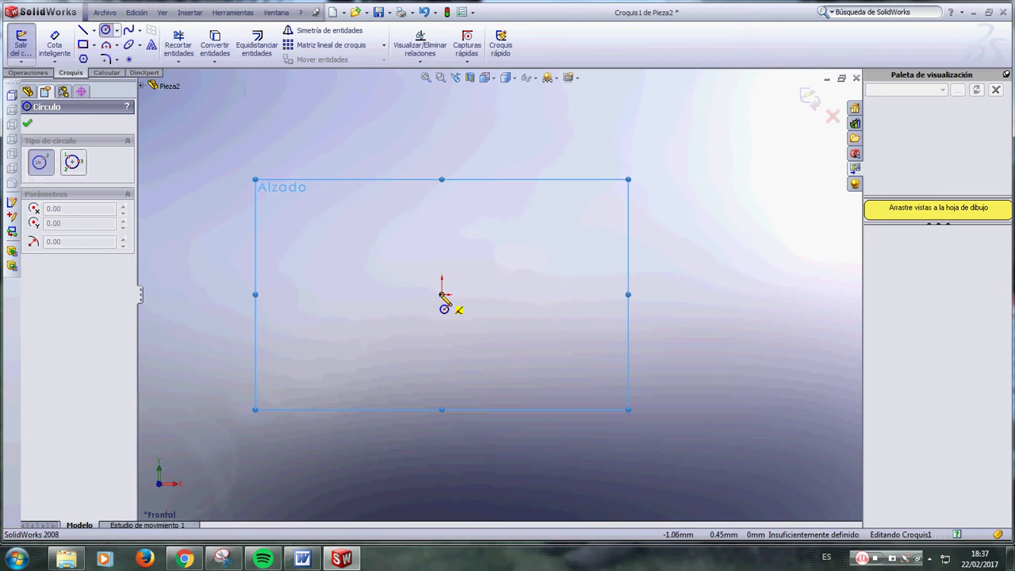
left_click_drag(442, 295, 532, 351)
left_click(28, 125)
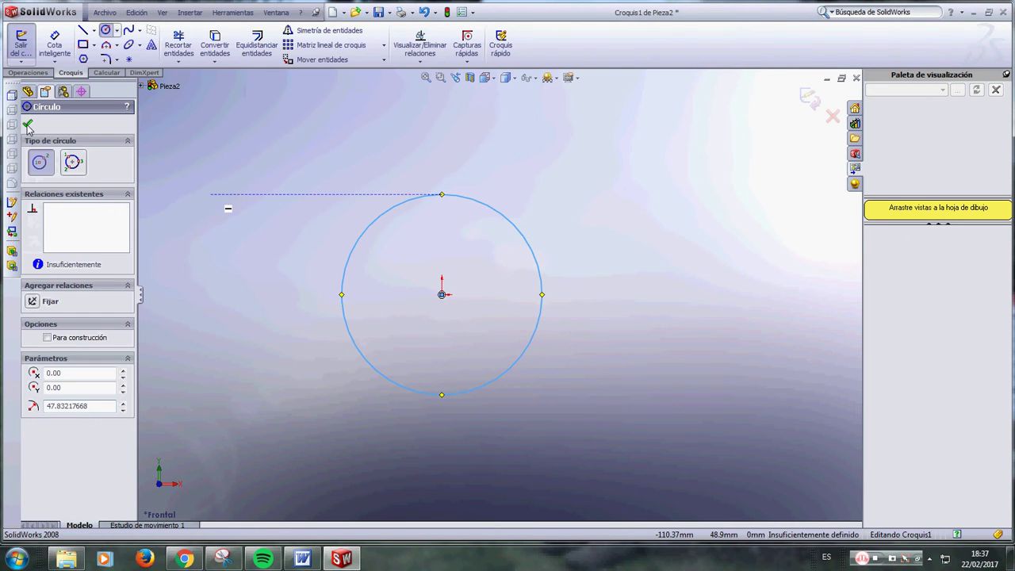
- Dimension the circle with a diameter of 40 mm
left_click(53, 45)
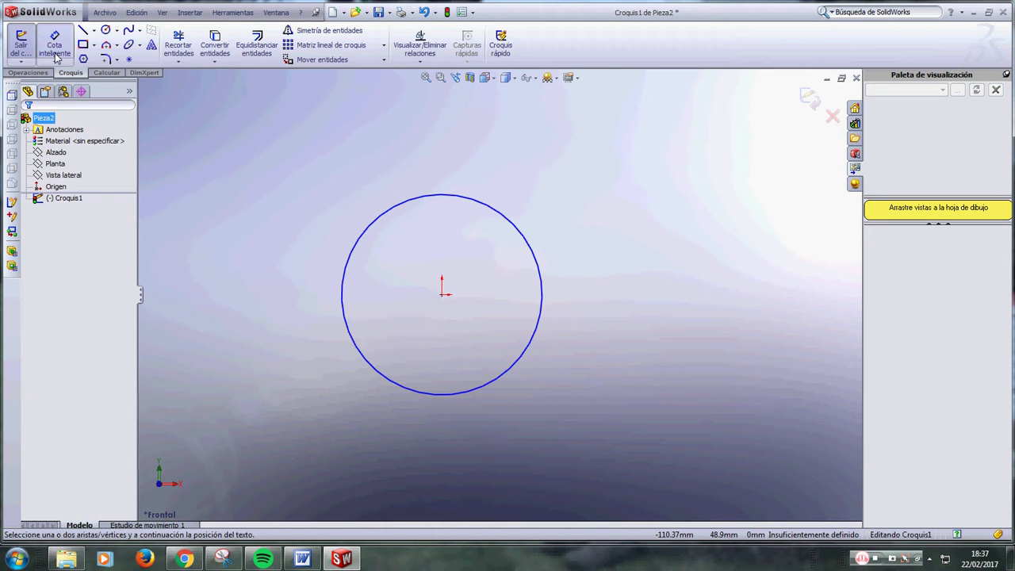
left_click(542, 310)
left_click(553, 312)
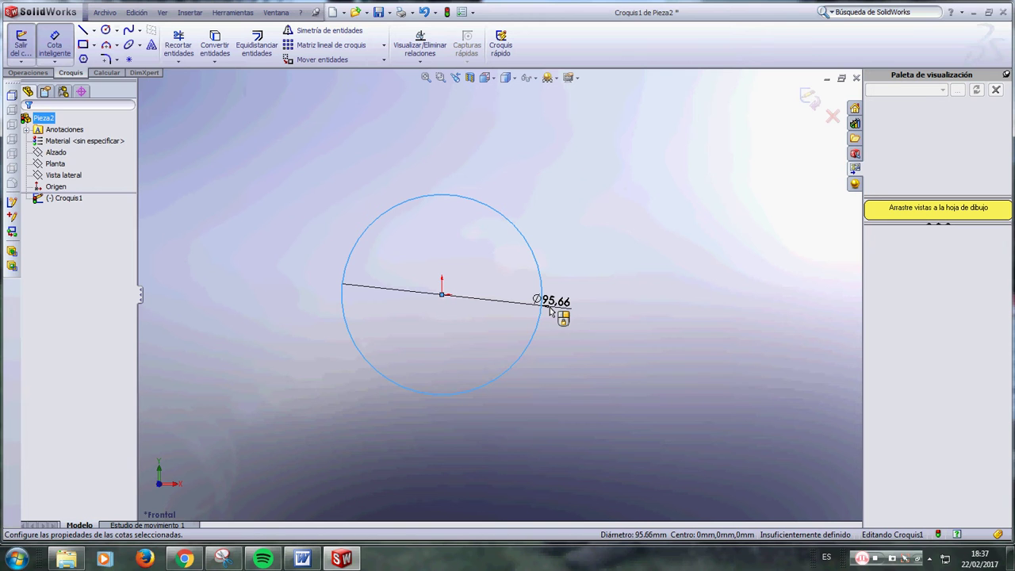
type("40")
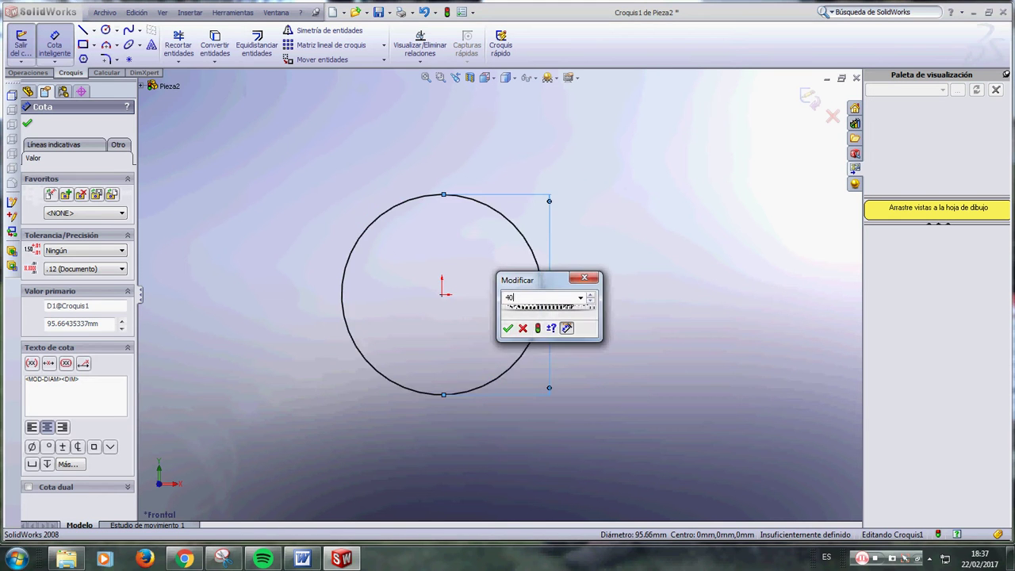
key("Return")
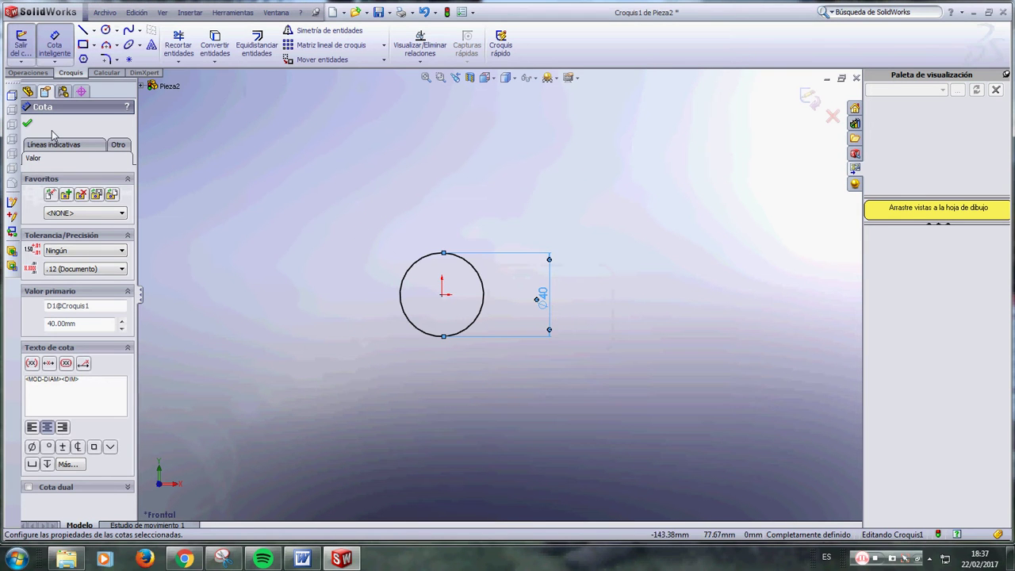
left_click(27, 124)
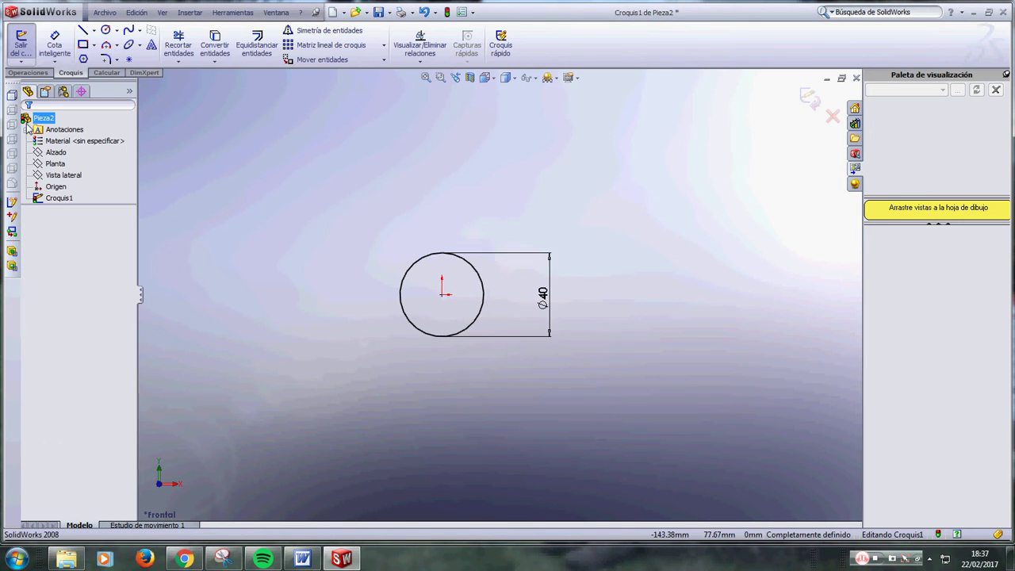
- Reposition the diameter dimension closer to the circle
left_click(425, 80)
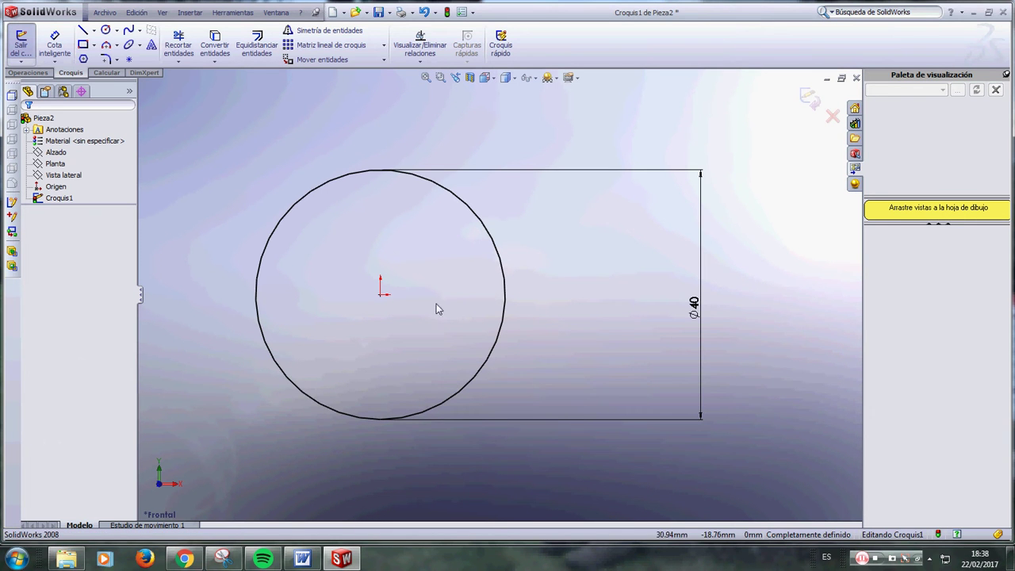
left_click(694, 311)
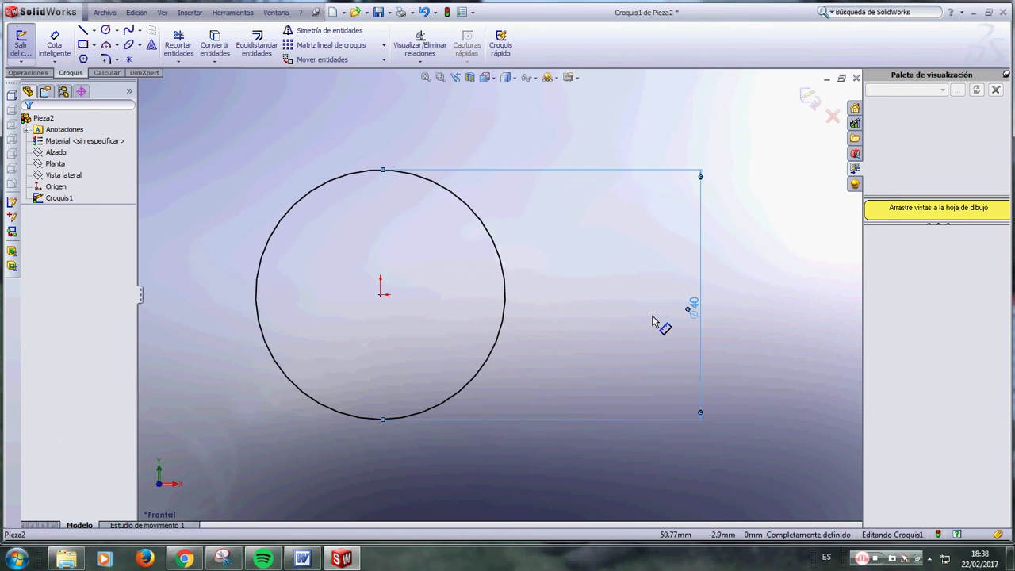
left_click_drag(652, 320, 562, 320)
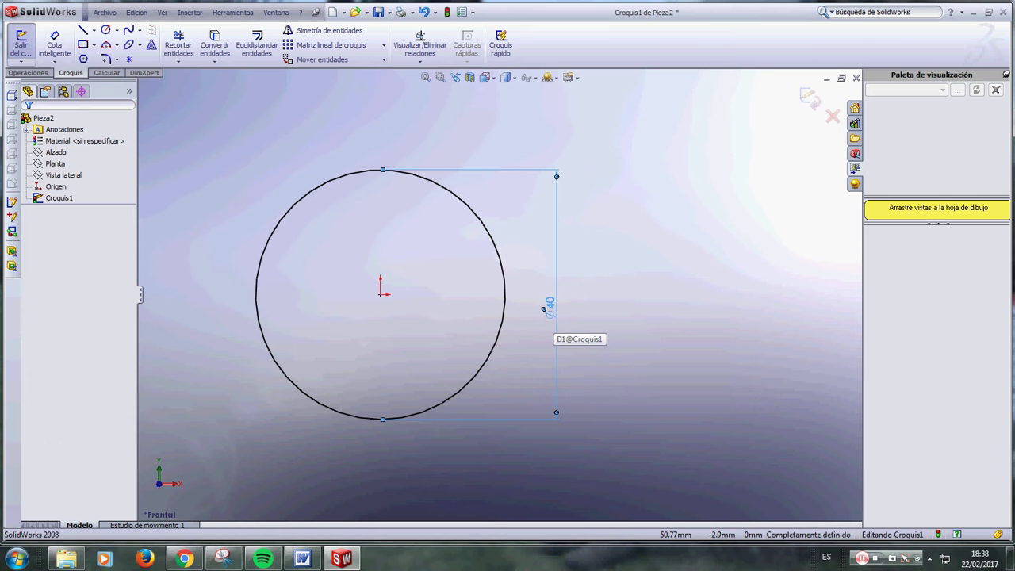
- Extrude the 40 mm circle to a depth of 1 mm as a boss/base
left_click(29, 72)
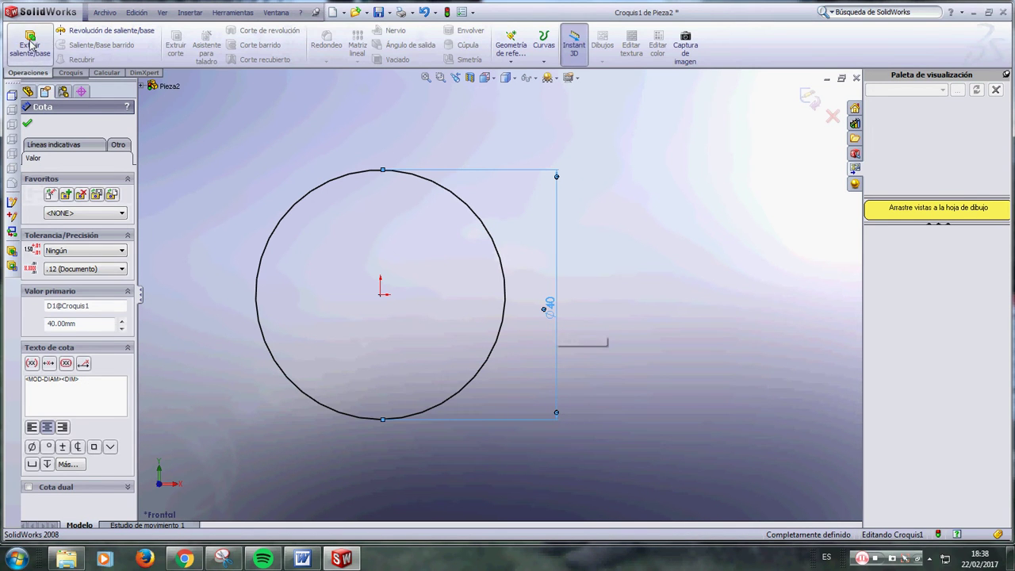
left_click(29, 44)
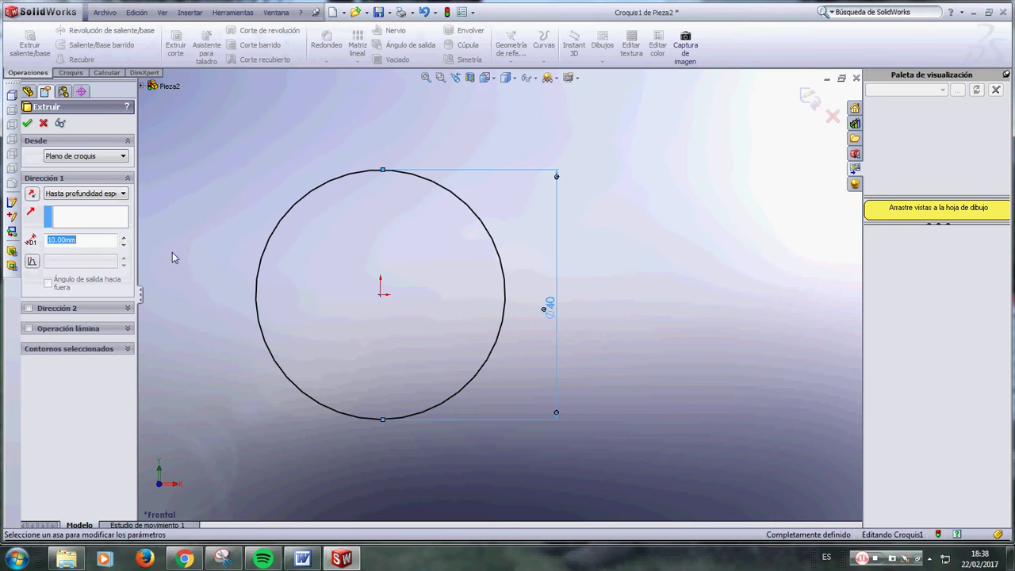
type("1")
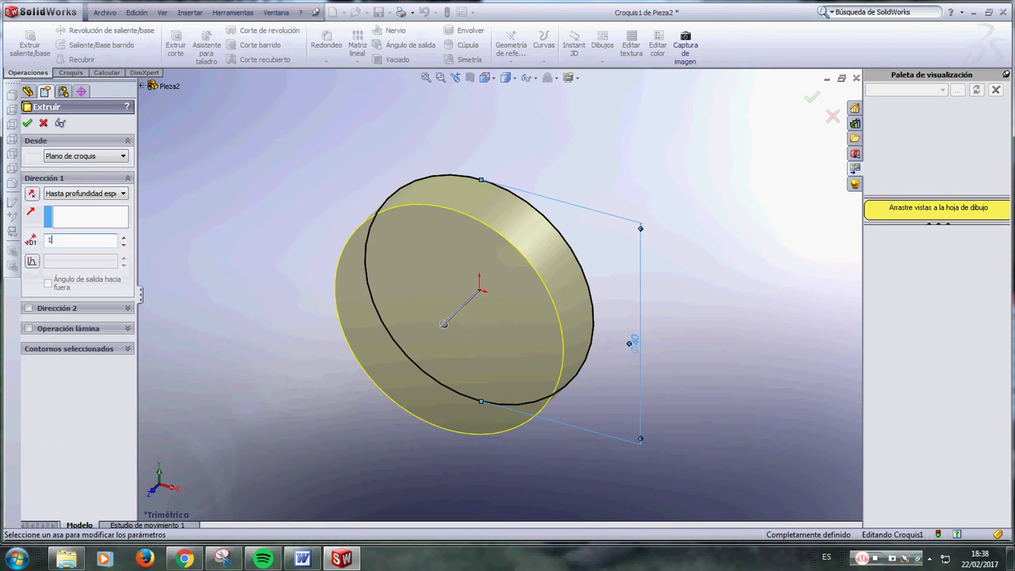
left_click(27, 123)
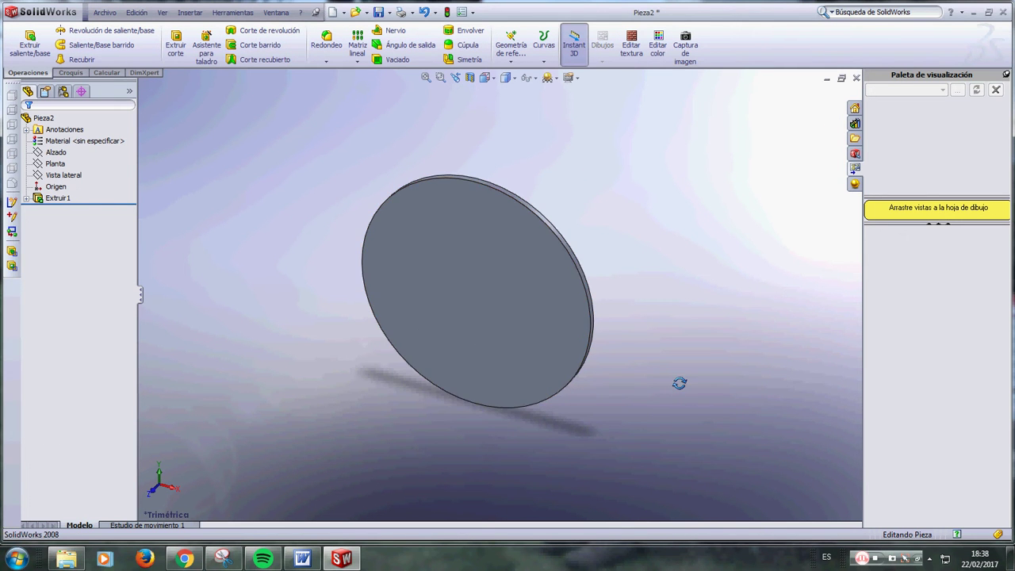
- Sketch a circle of about 13 mm radius on the disc's front face, centred on the origin
middle_click_drag(675, 387, 529, 341)
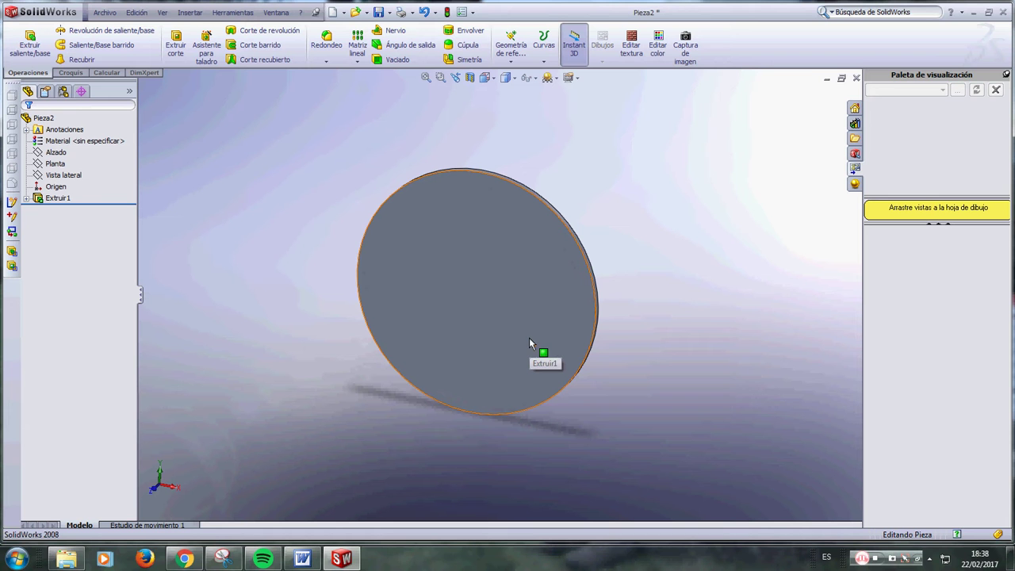
left_click(492, 289)
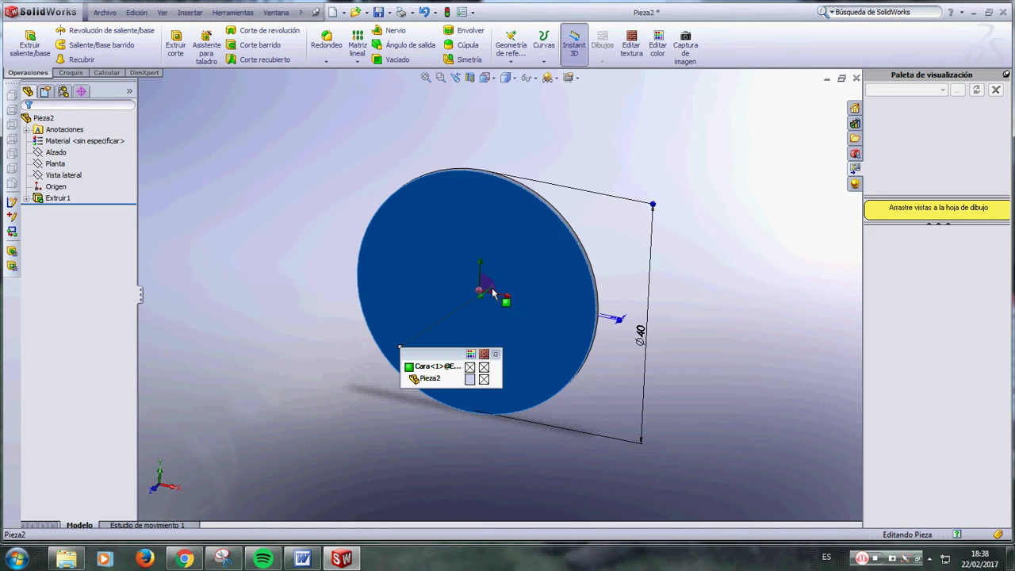
left_click(586, 248)
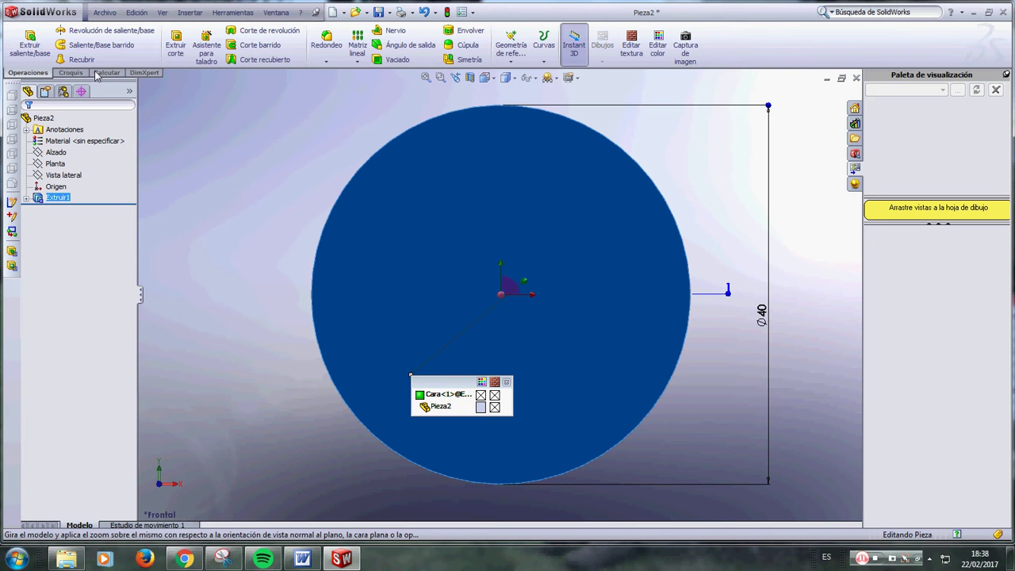
left_click(71, 72)
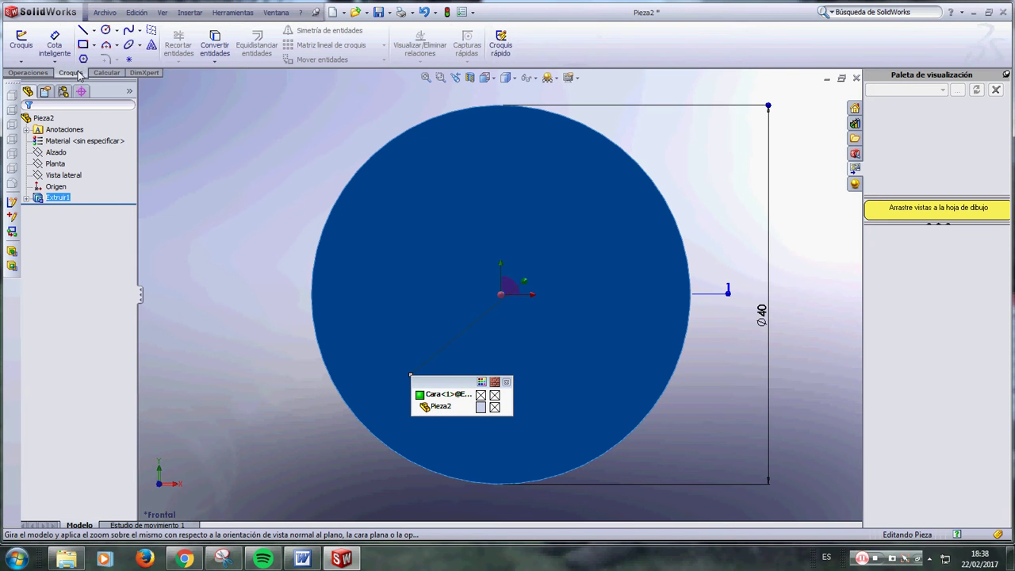
left_click(106, 30)
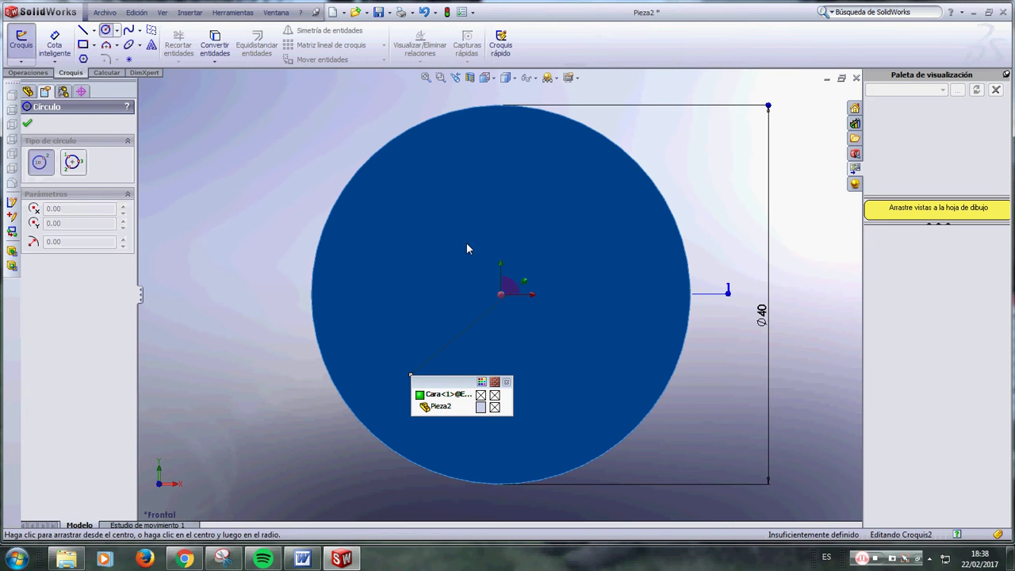
left_click(501, 294)
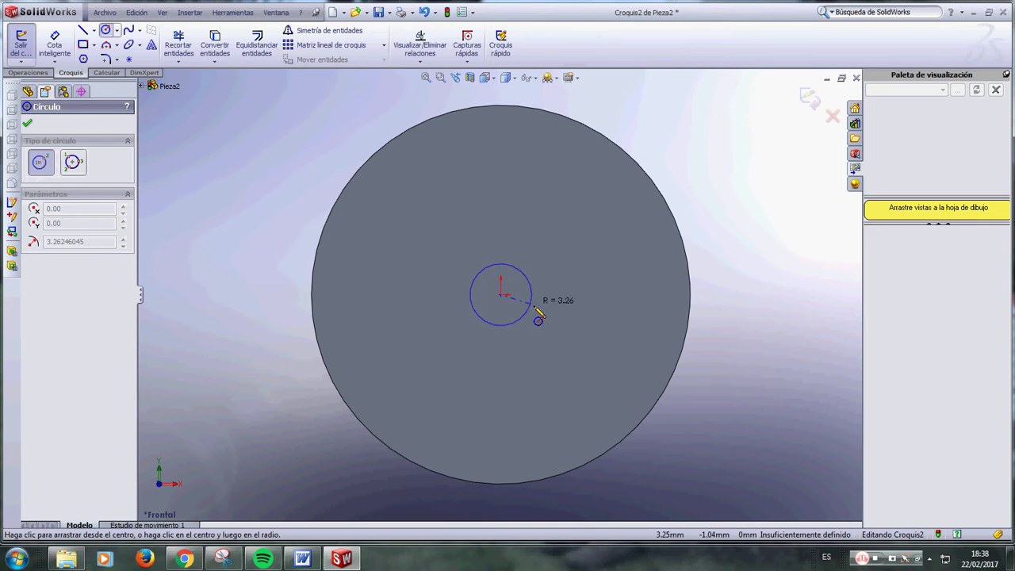
left_click(613, 351)
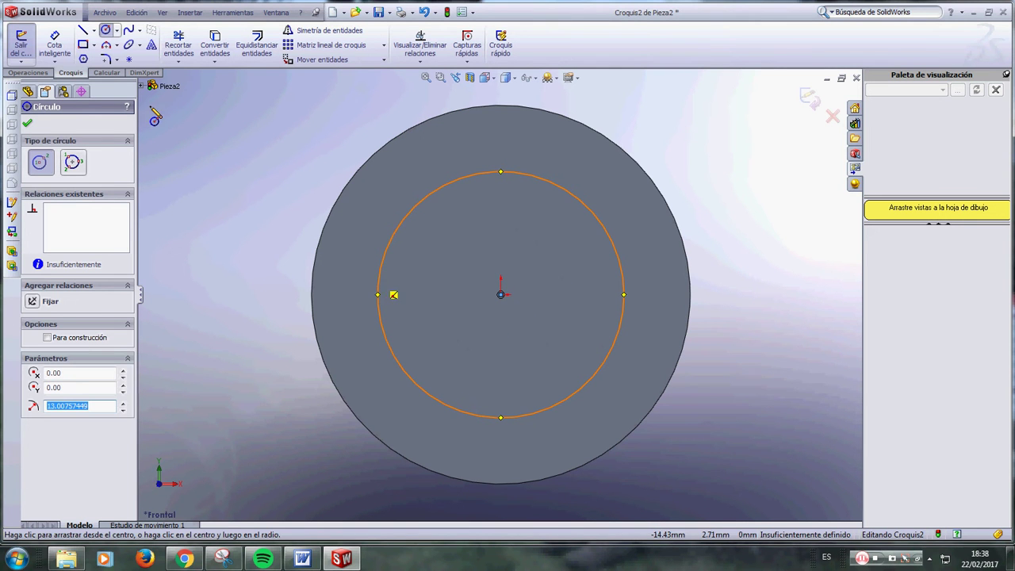
- Dimension the circle on the disc's face with a diameter of 36 mm
left_click(56, 46)
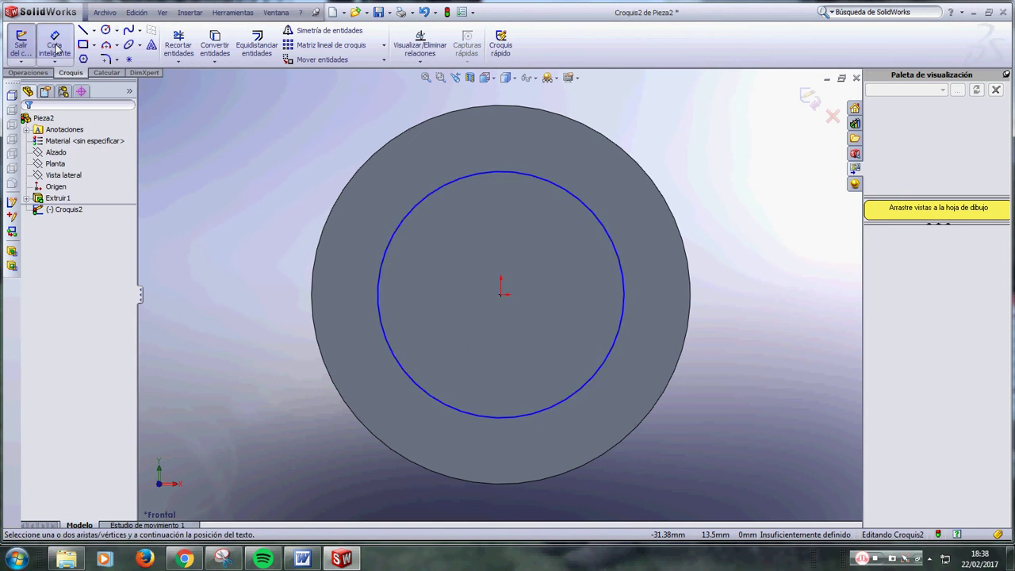
left_click(644, 315)
left_click(650, 314)
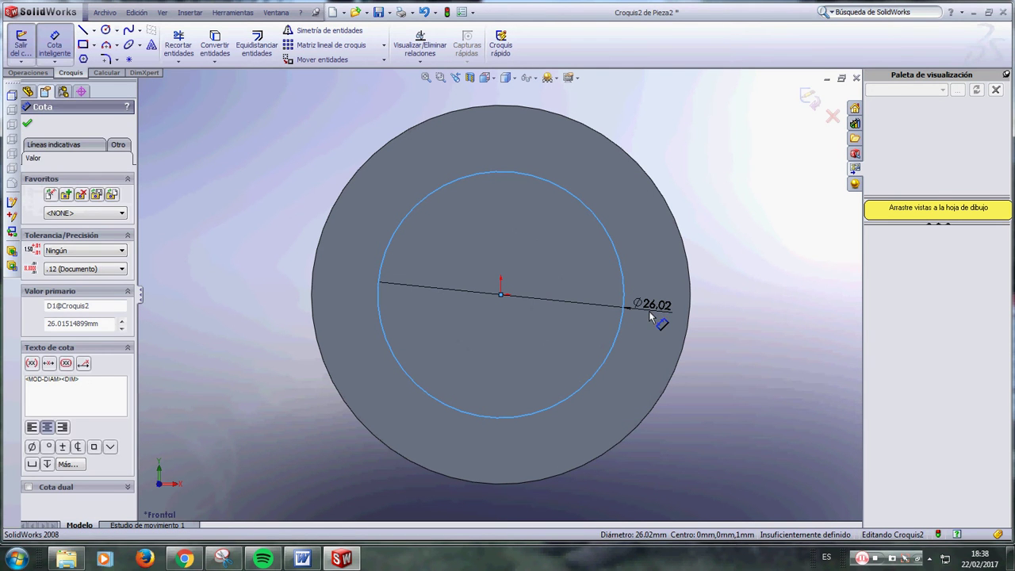
type("36")
key("Return")
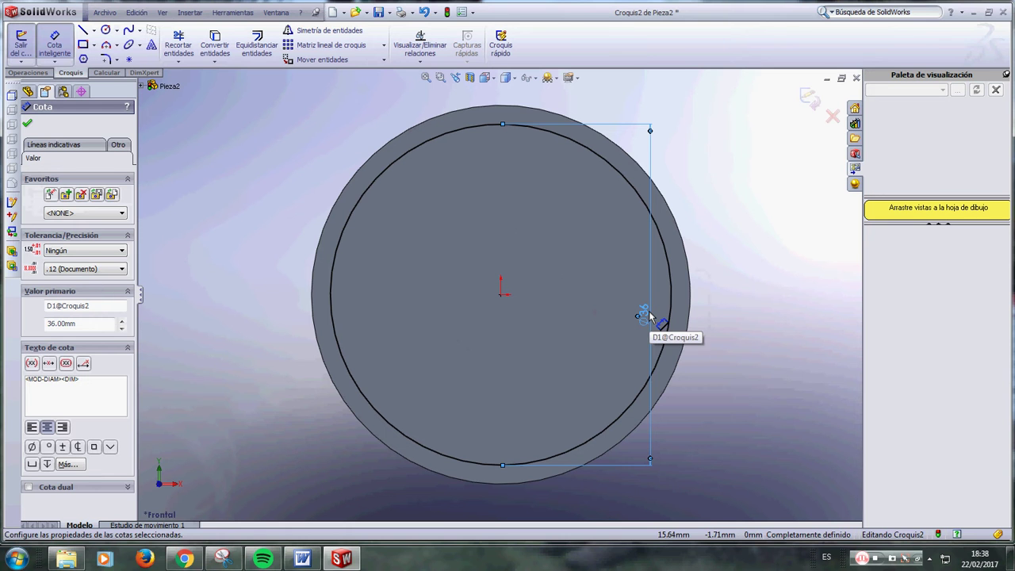
left_click(27, 123)
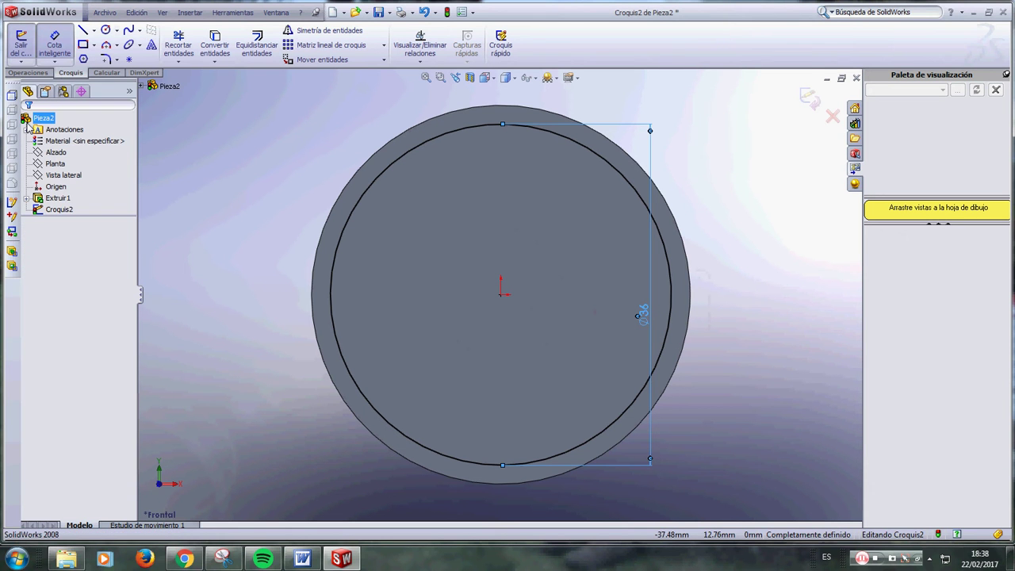
- Extrude the 36 mm circle 4 mm outward from the disc's face, merging the result
left_click(19, 73)
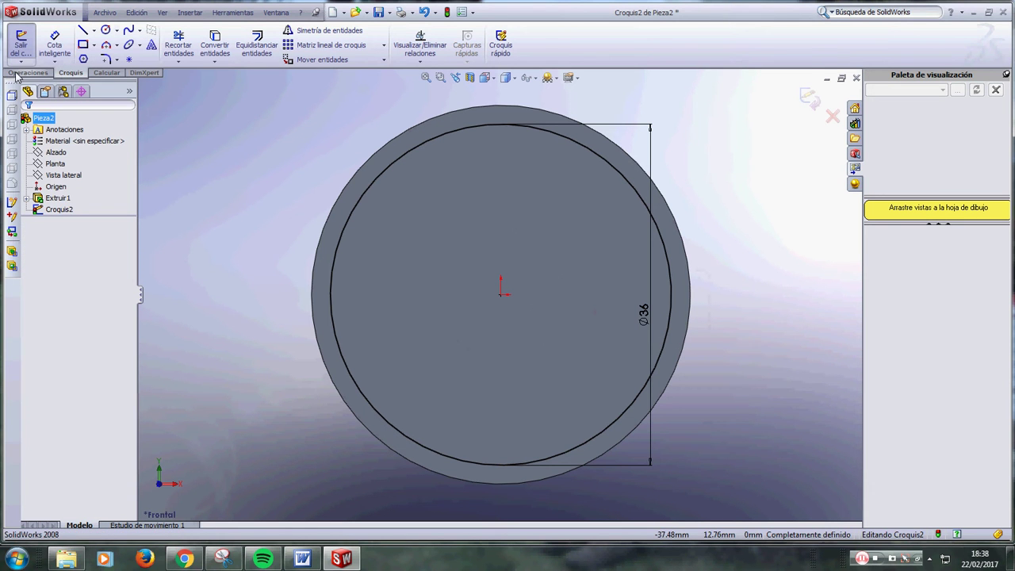
left_click(29, 49)
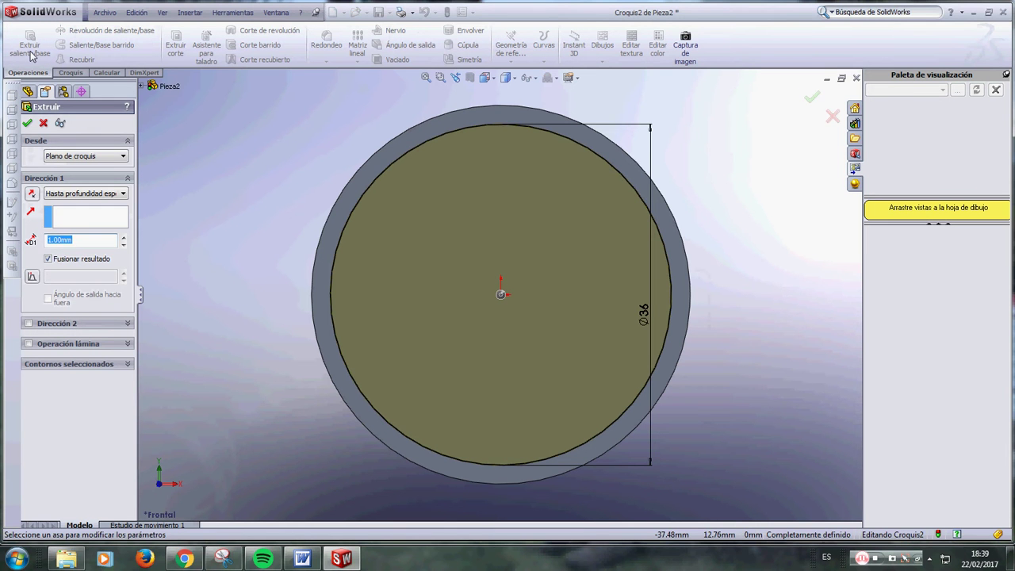
type("4")
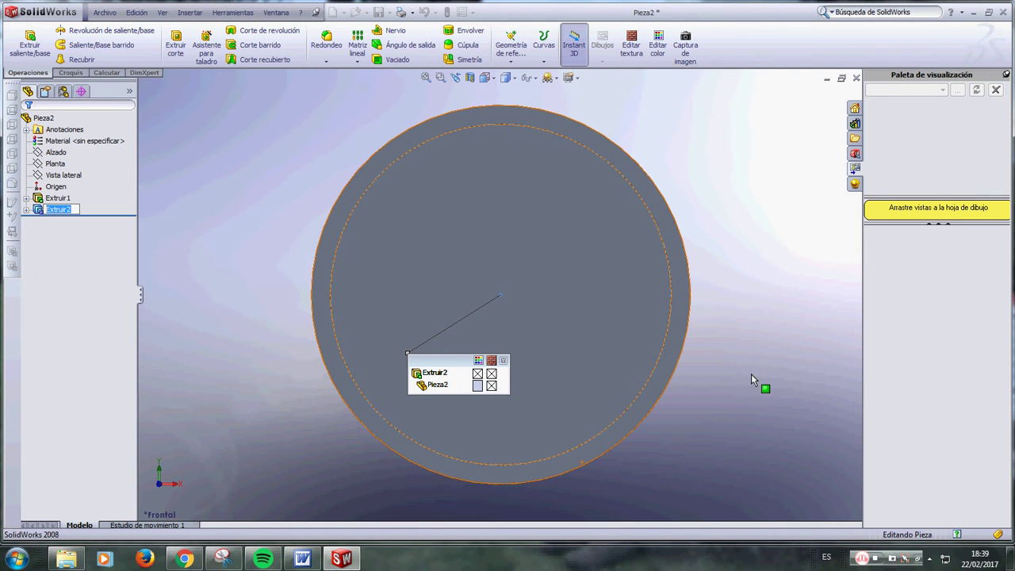
middle_click_drag(764, 388, 717, 381)
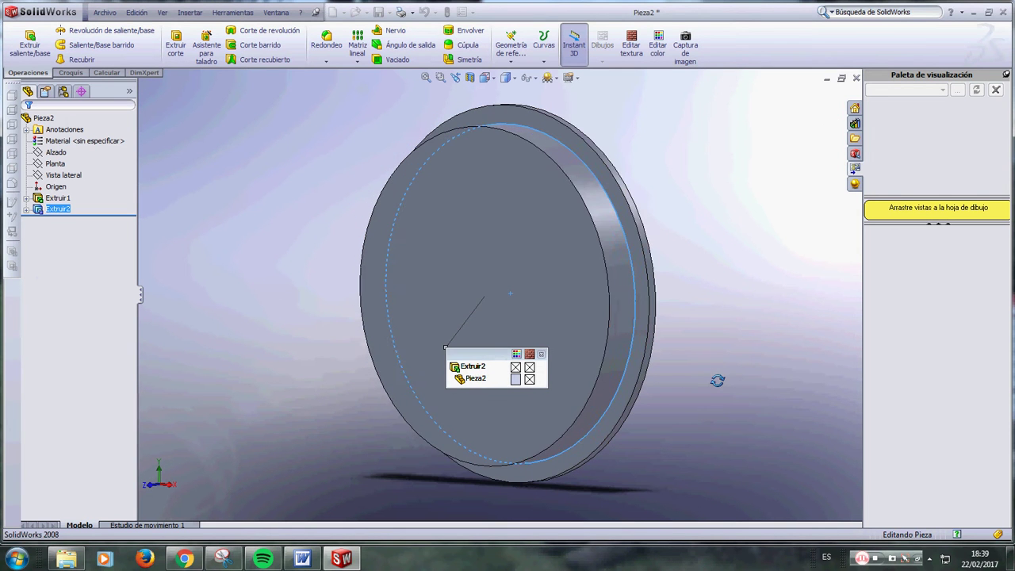
- Sketch a circle of about 22.4 mm radius on the 36 mm boss's front face, centred on the origin
left_click(543, 354)
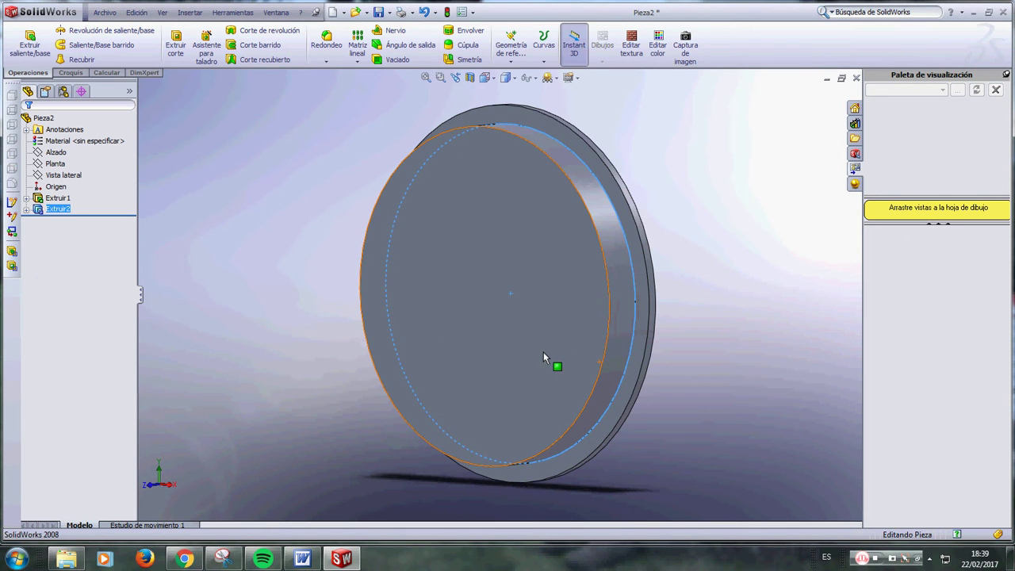
left_click(553, 306)
left_click(646, 268)
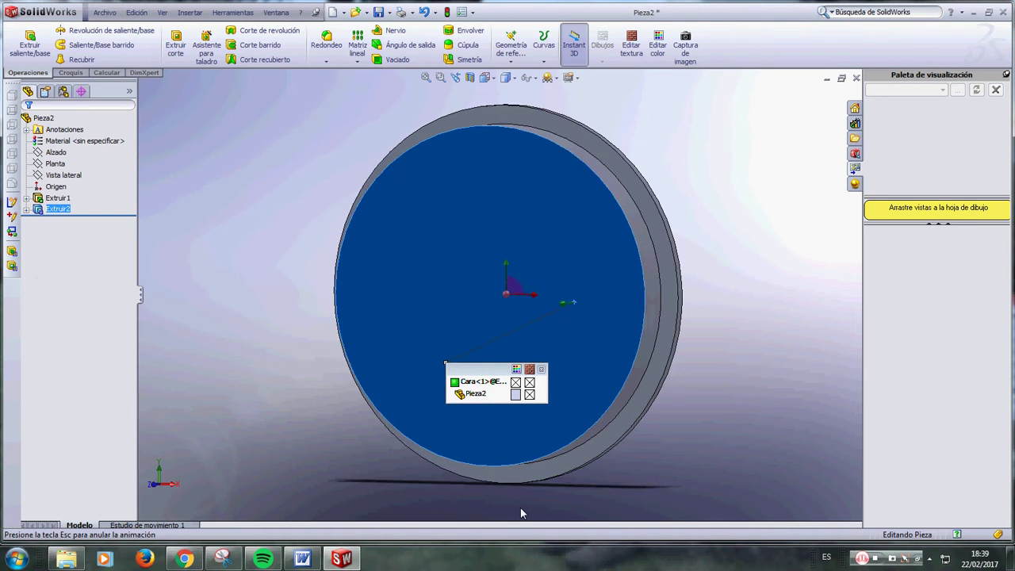
left_click(70, 72)
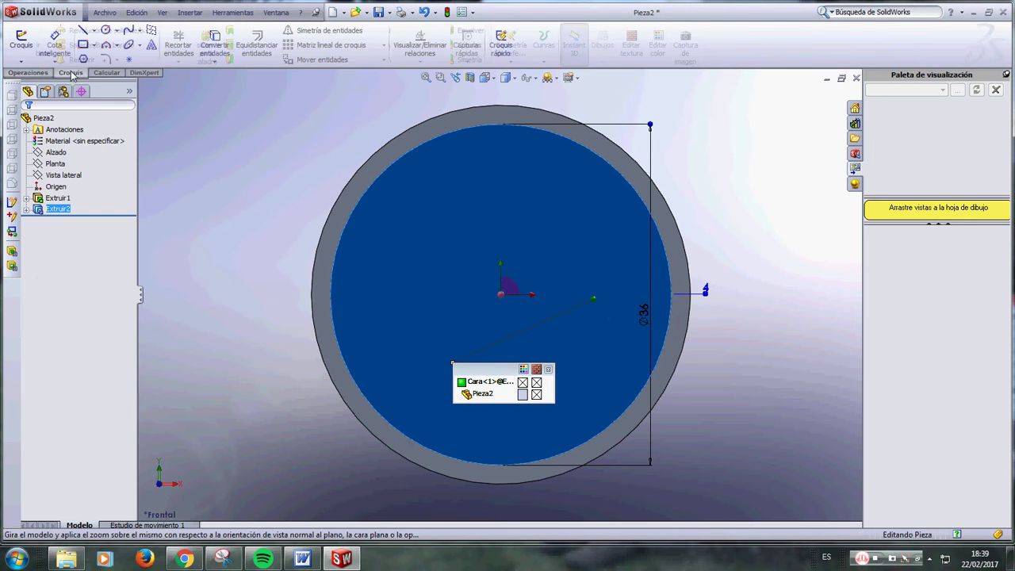
left_click(105, 31)
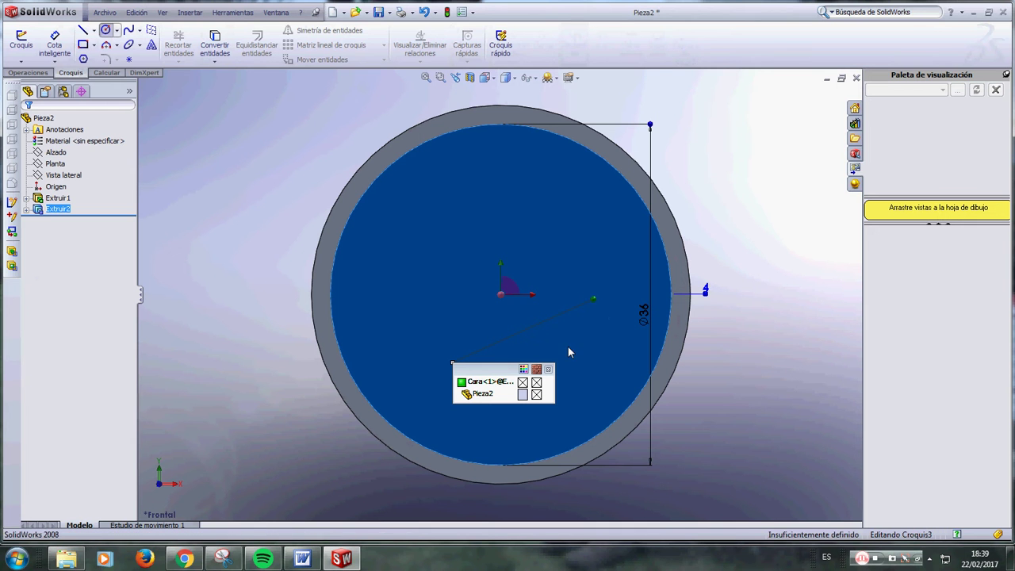
left_click(500, 294)
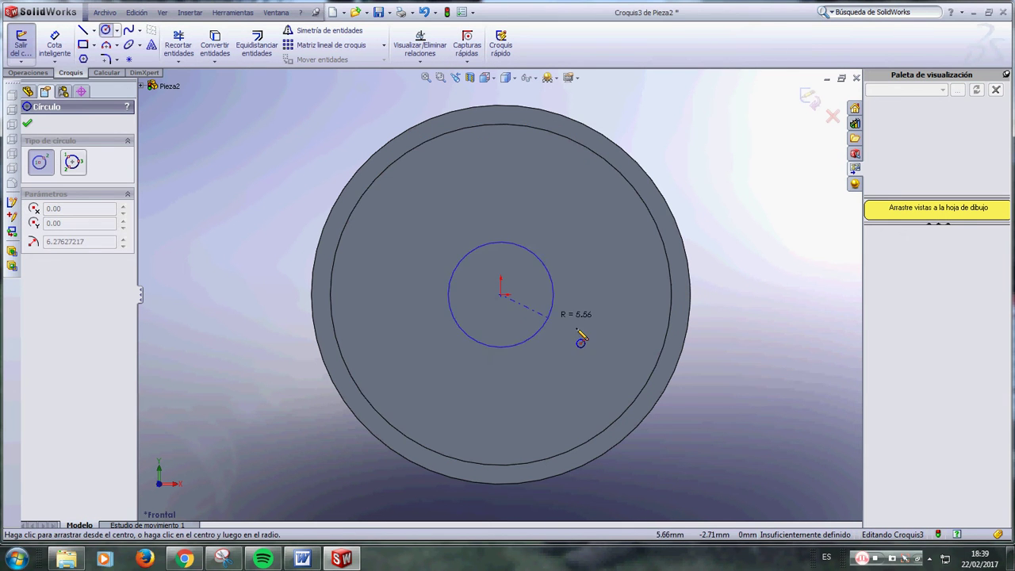
left_click(703, 382)
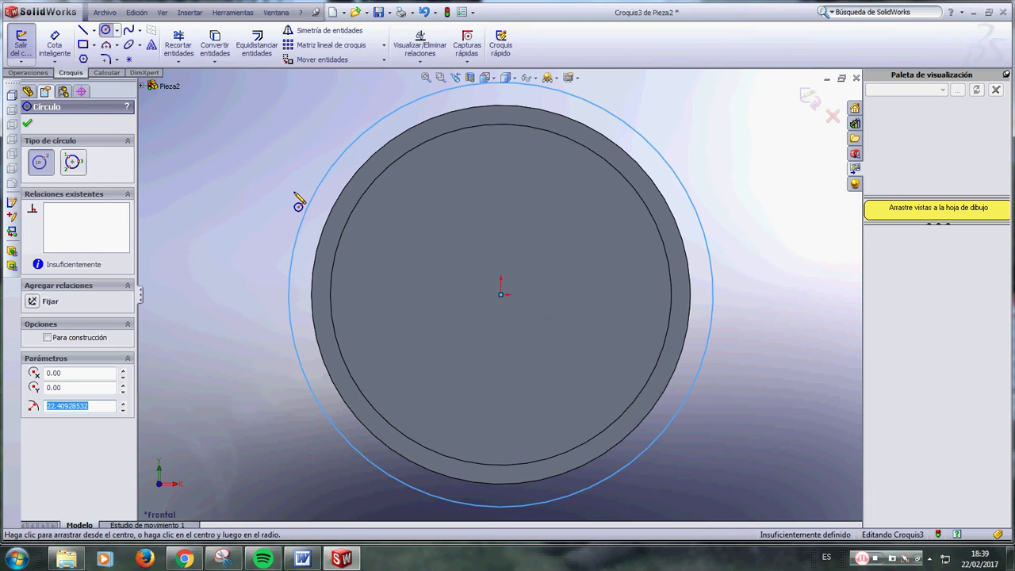
left_click(27, 123)
- Dimension the circle on the boss's face with a diameter of 40 mm
left_click(55, 49)
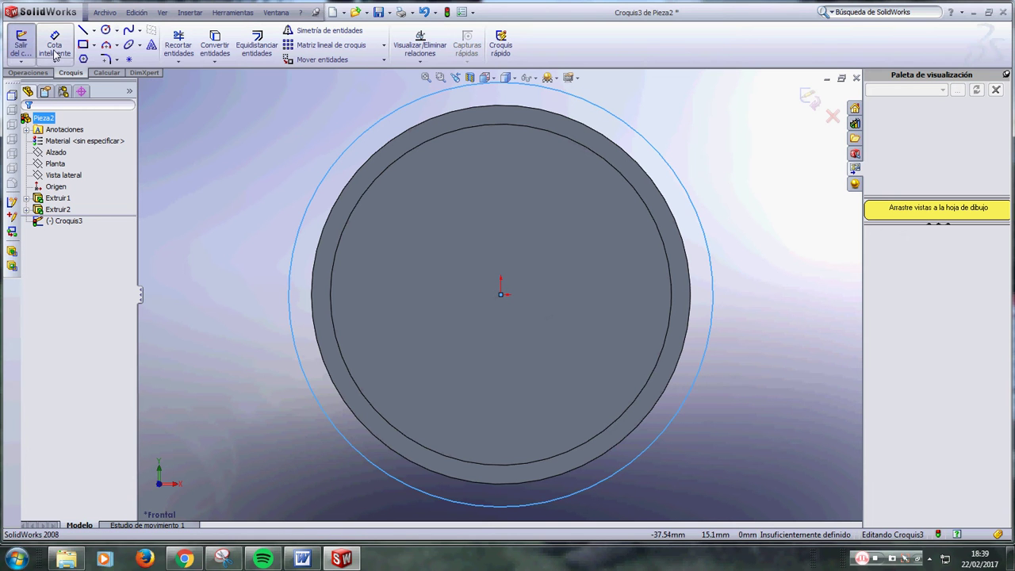
left_click(712, 308)
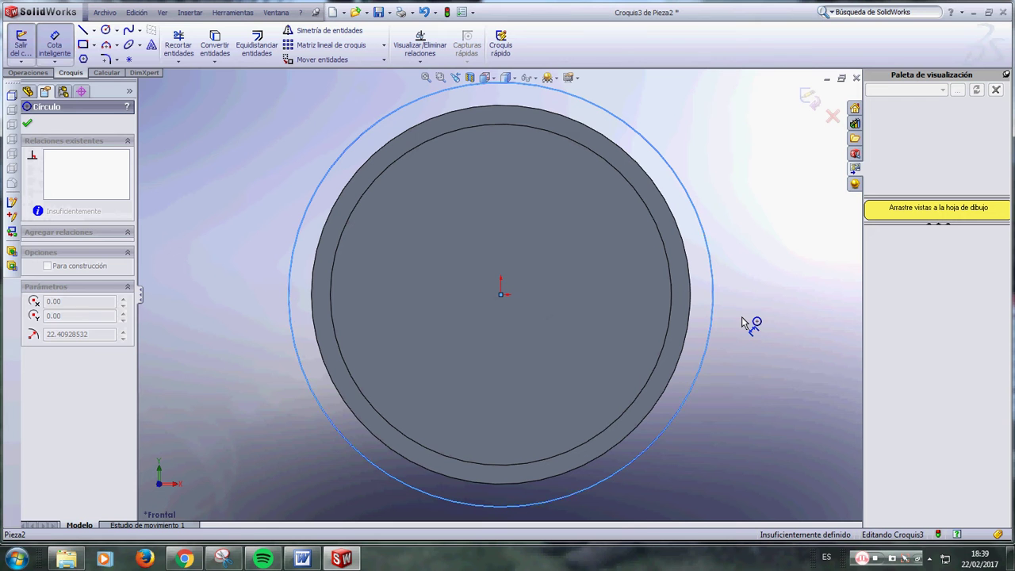
left_click(742, 317)
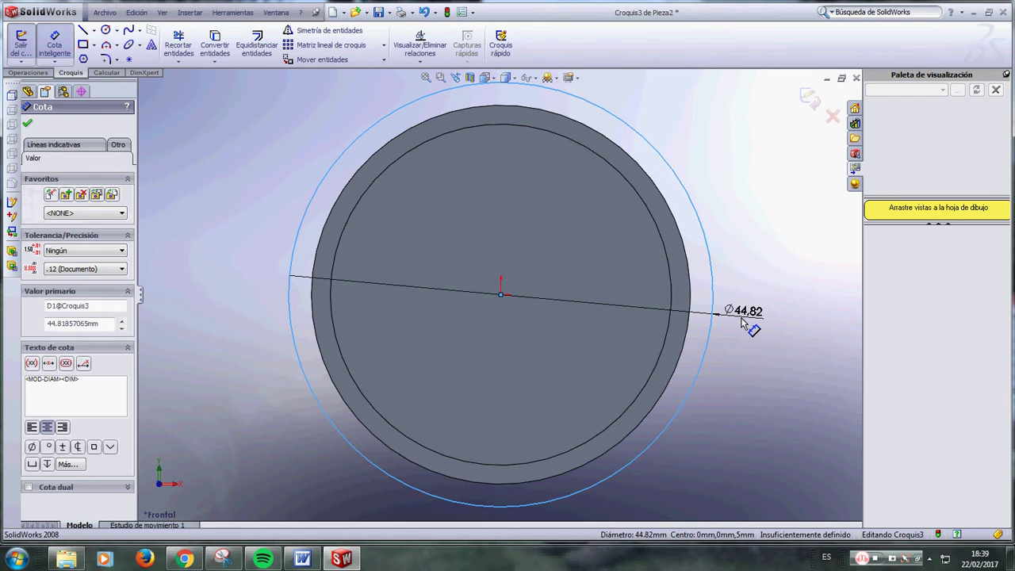
type("40")
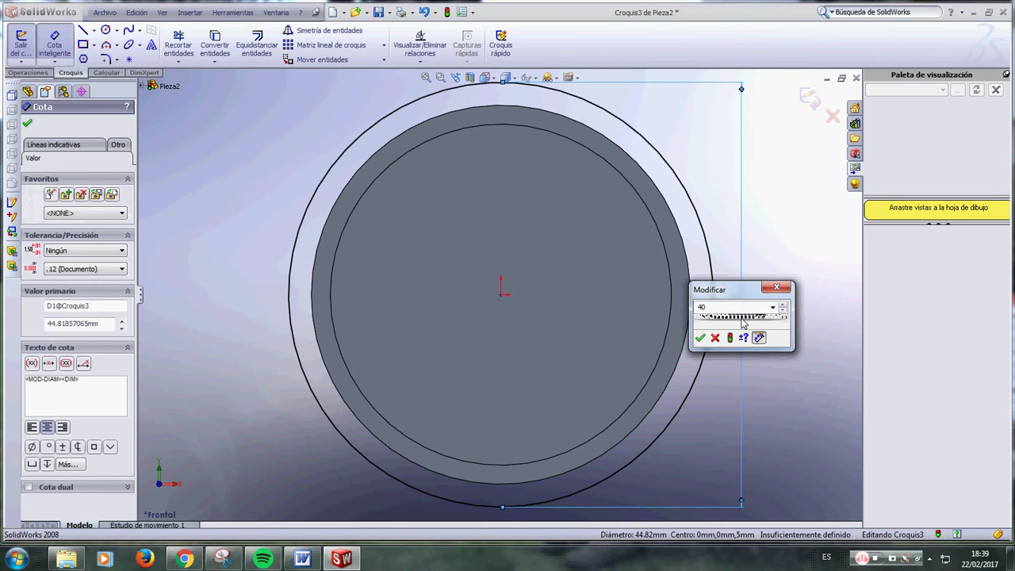
key("Return")
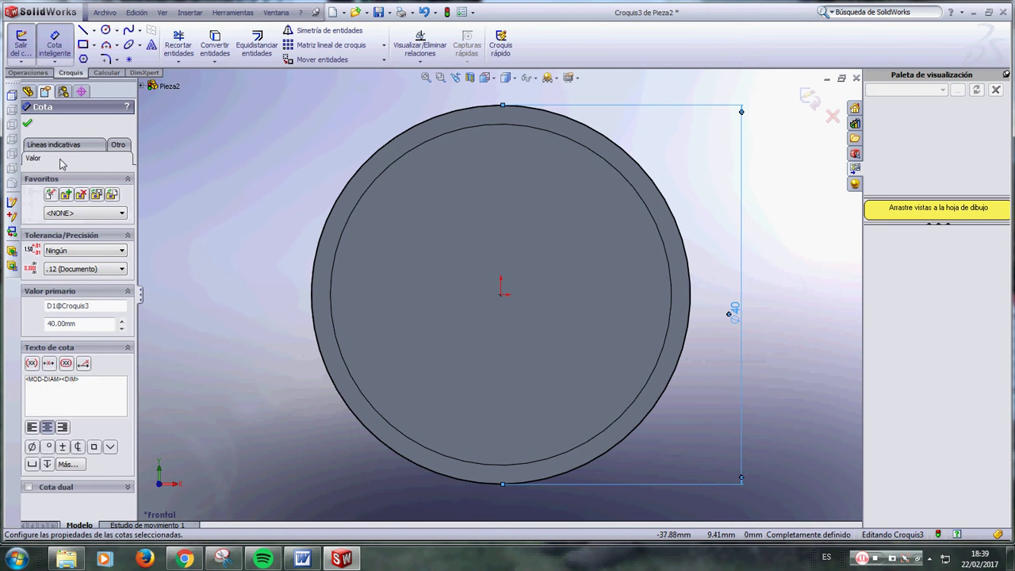
key("Escape")
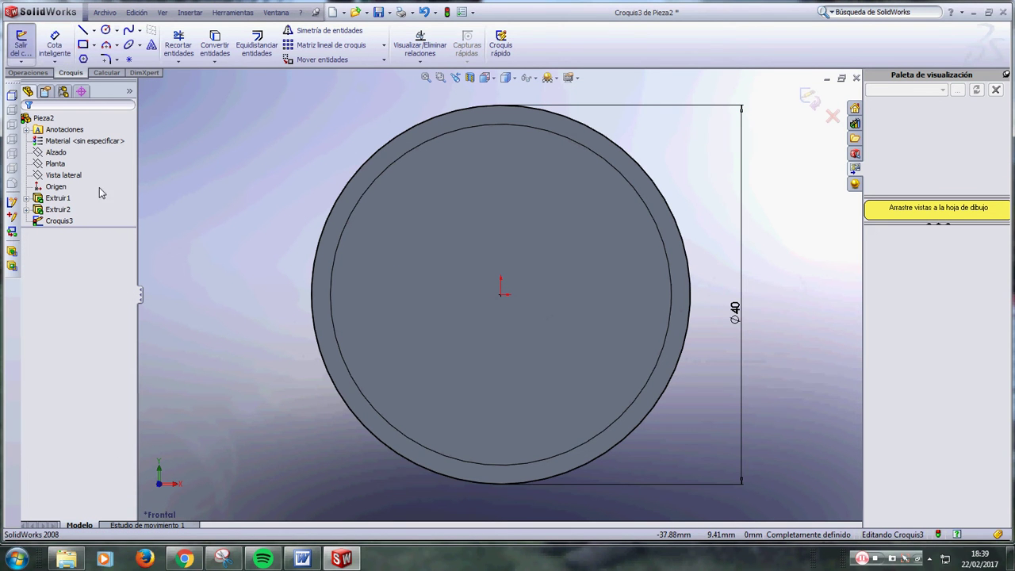
- Extrude the new 40 mm circle 1 mm outward from the boss's face, merging the result
left_click(44, 74)
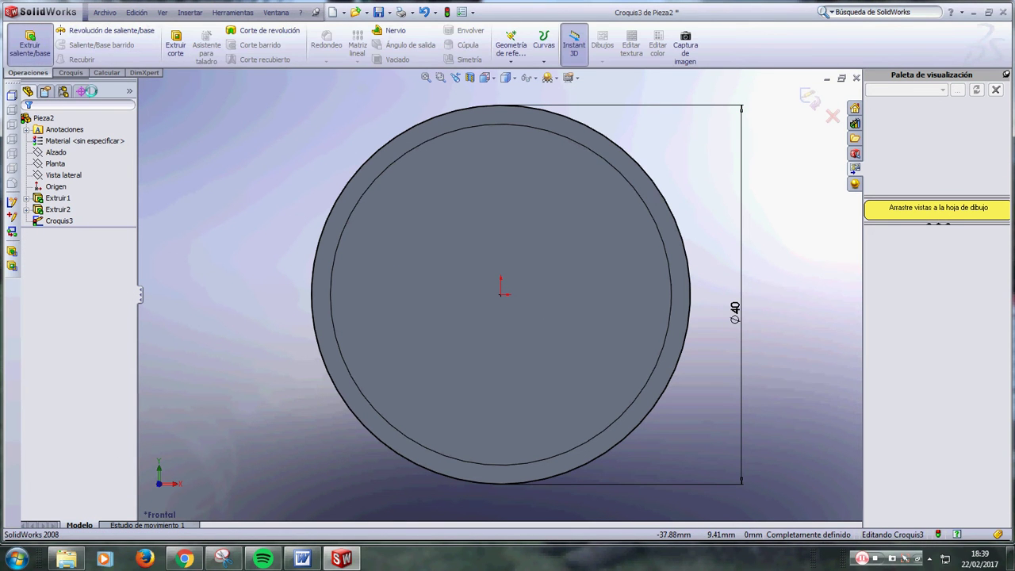
left_click(30, 41)
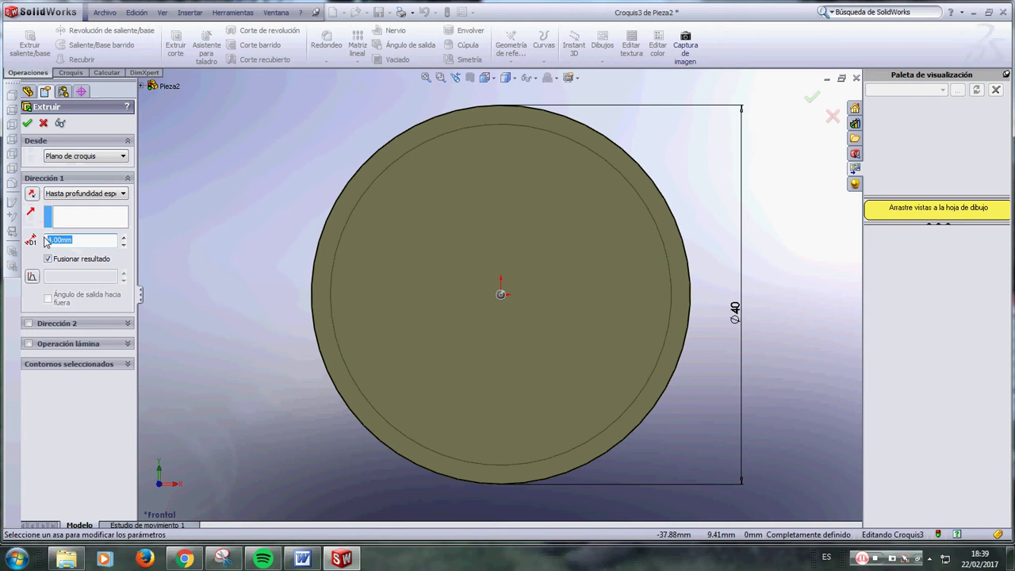
type("1")
left_click(26, 125)
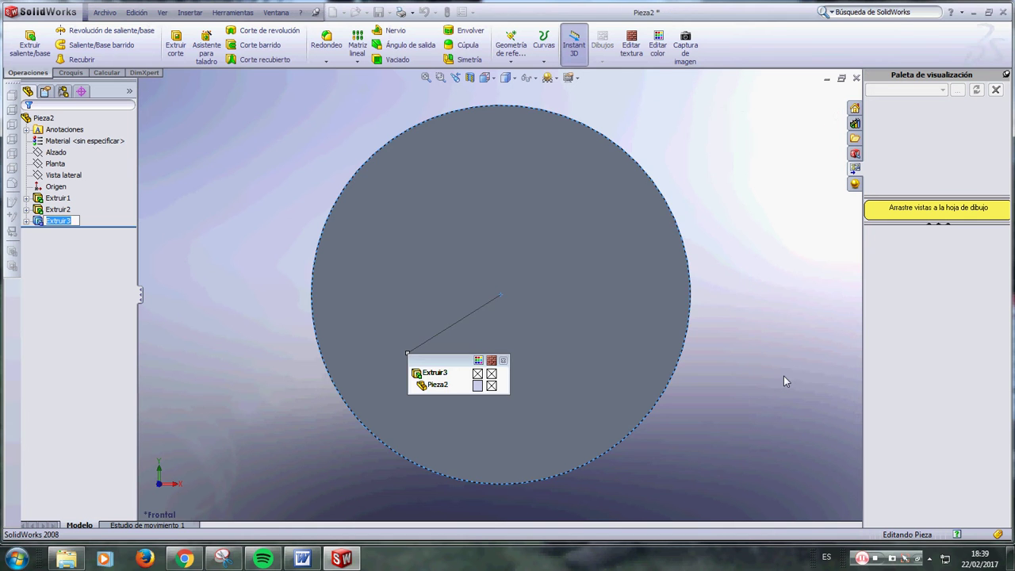
- Fillet the circular edge where the 36 mm boss meets the newly added 40 mm disc with a constant 2 mm radius
middle_click_drag(784, 362, 671, 306)
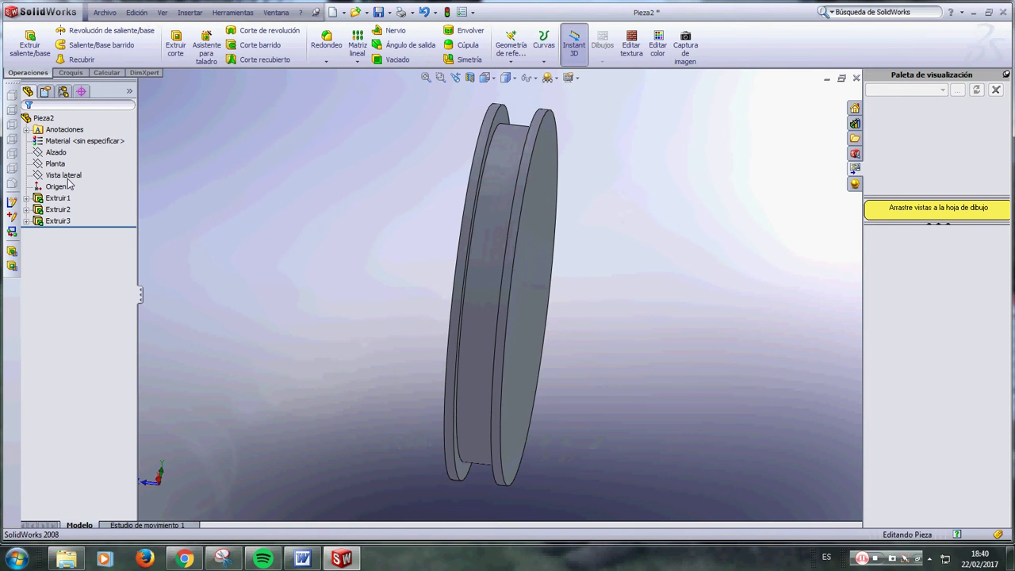
left_click(56, 151)
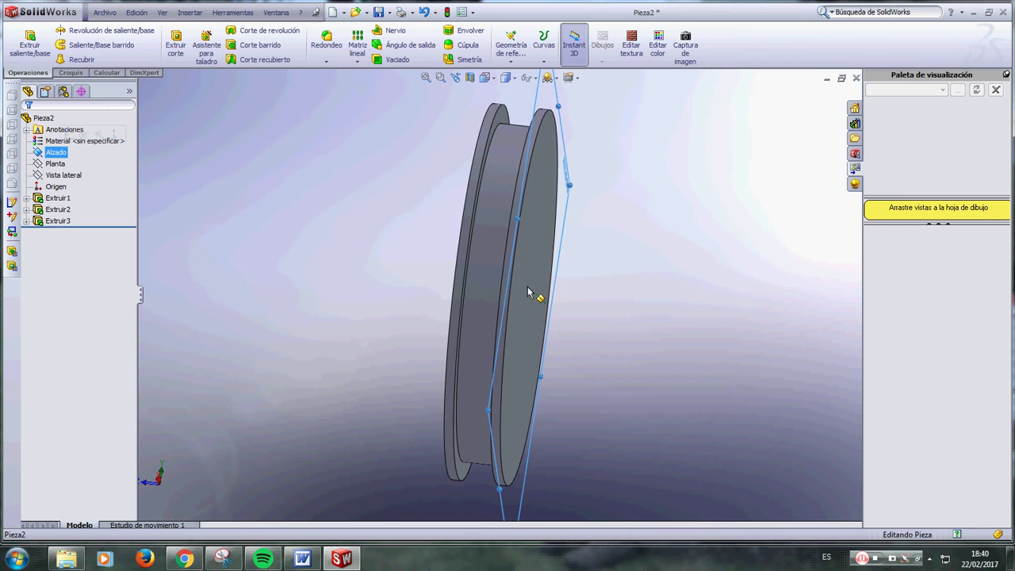
key("Left")
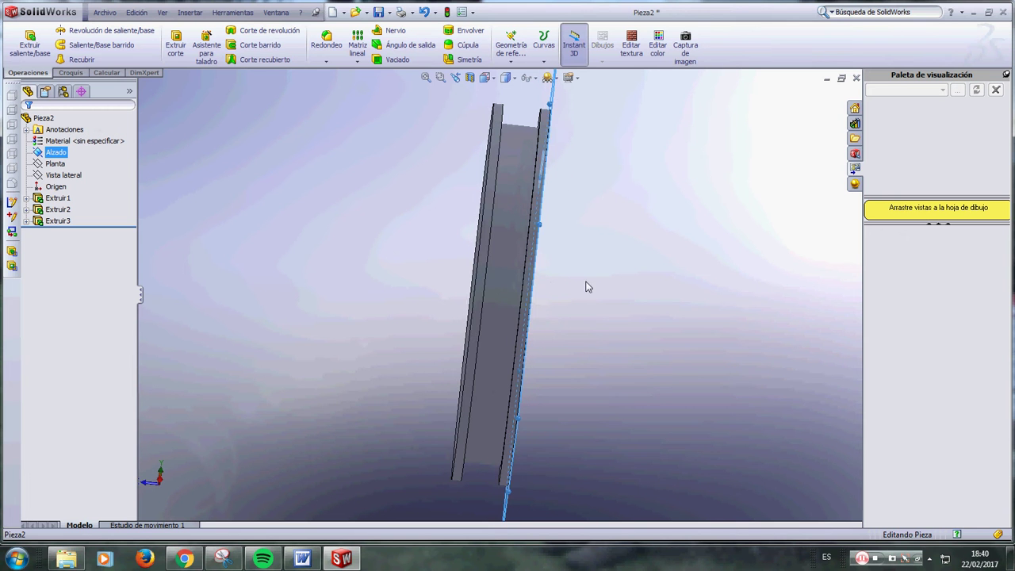
left_click(485, 216)
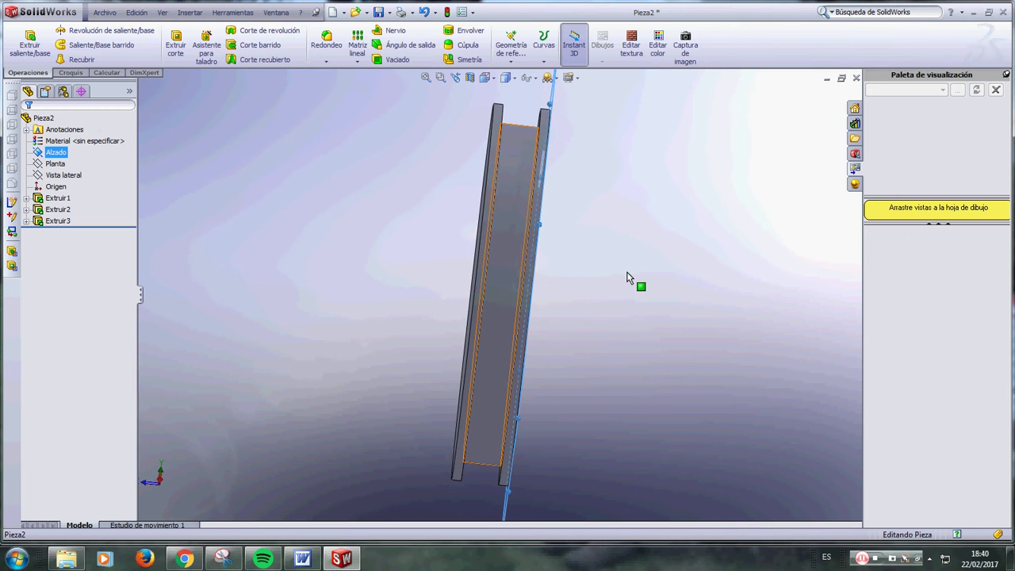
middle_click_drag(627, 278, 628, 283)
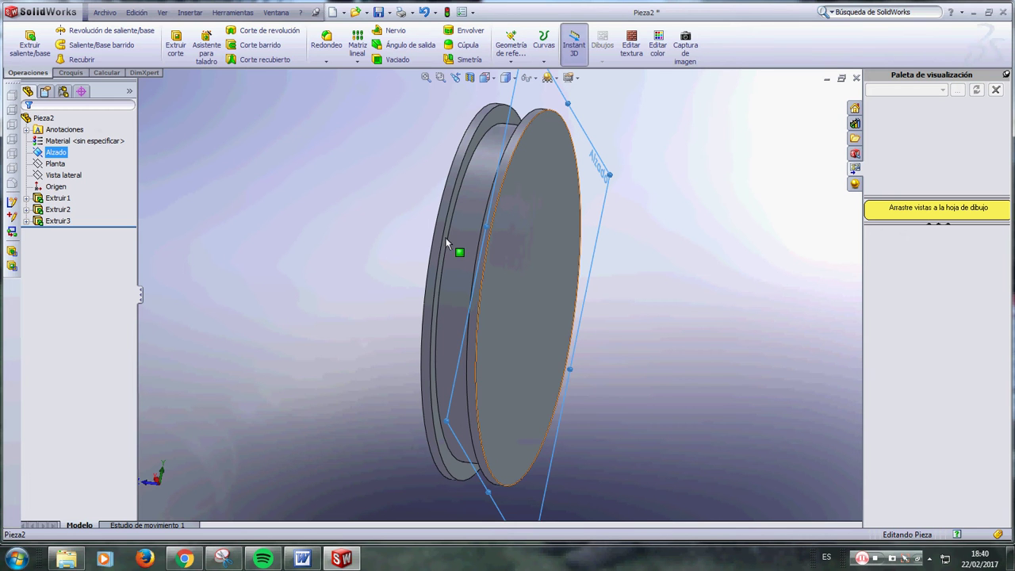
left_click(325, 40)
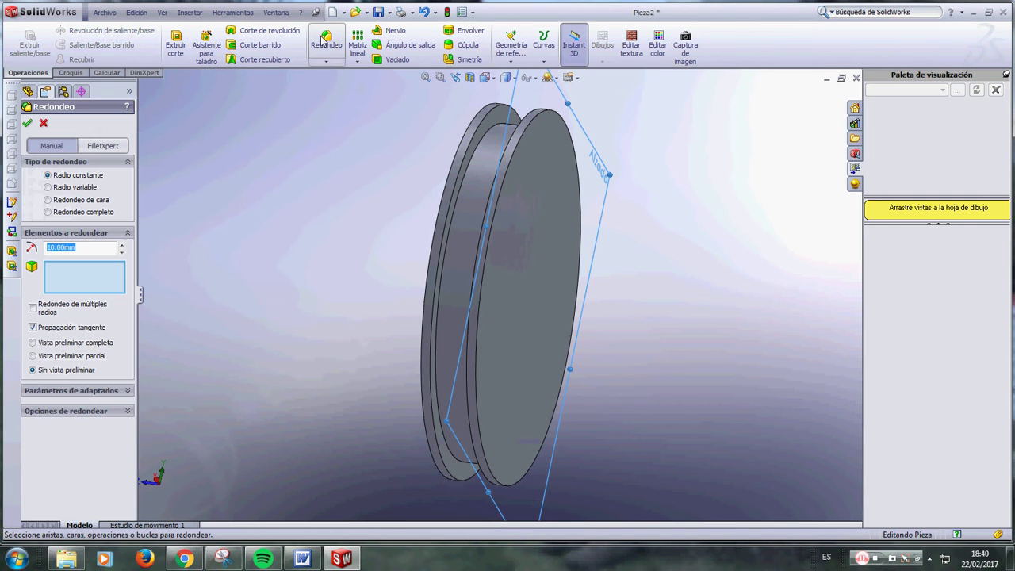
left_click(473, 158)
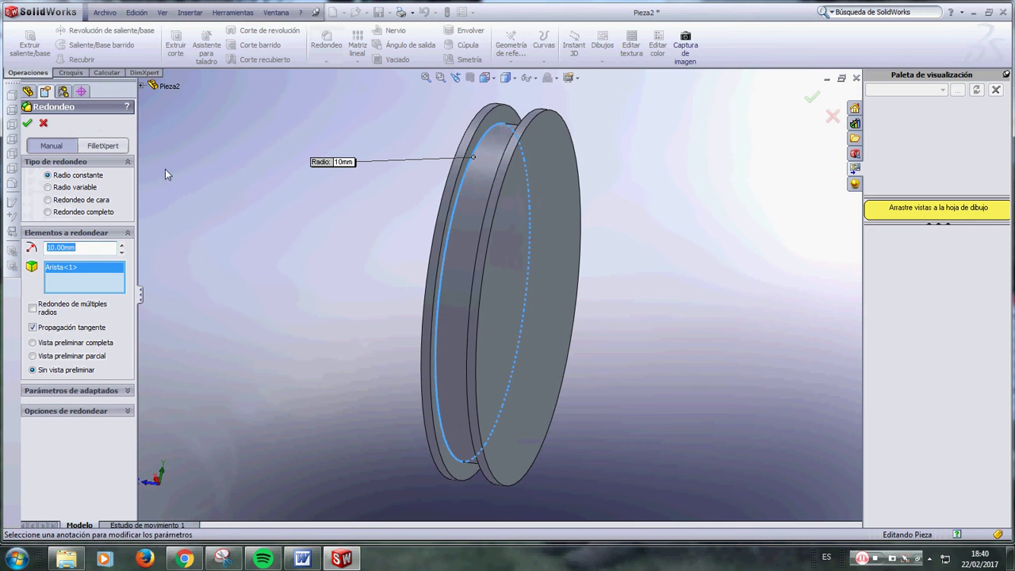
type("2")
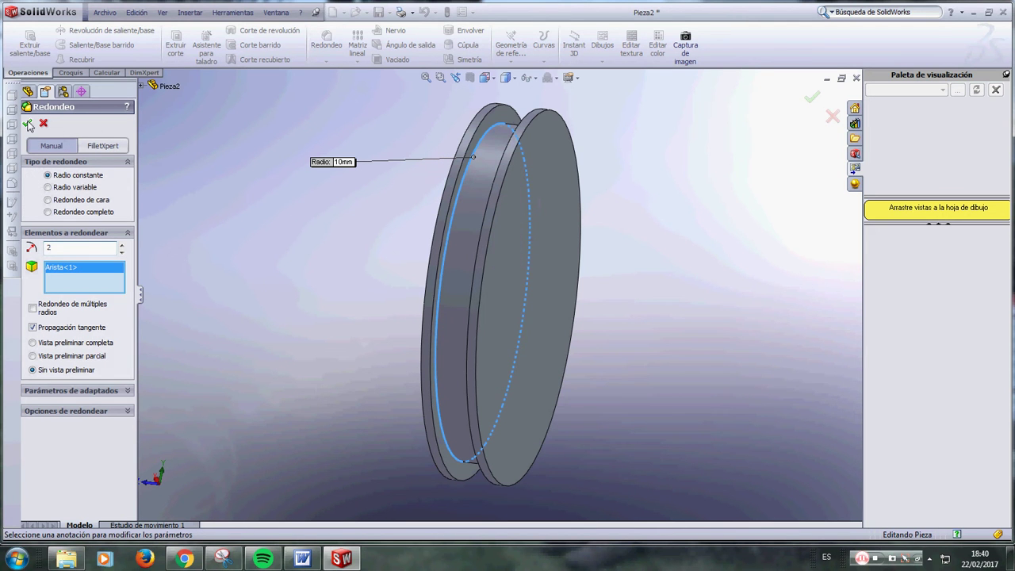
left_click(28, 124)
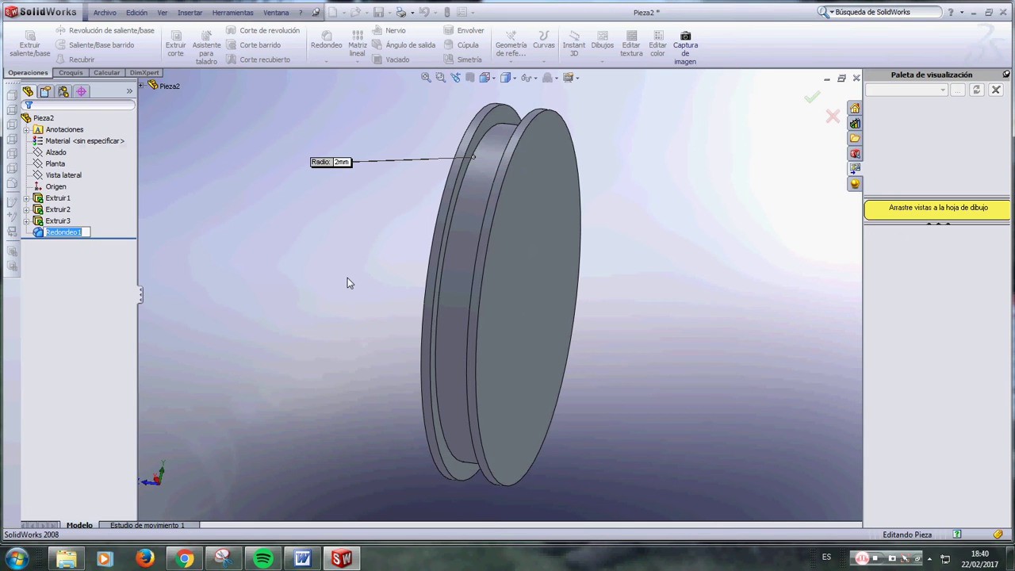
- Fillet the opposite edge, where the 36 mm boss meets the first 40 mm disc, with a constant 2 mm radius
middle_click_drag(347, 283, 480, 289)
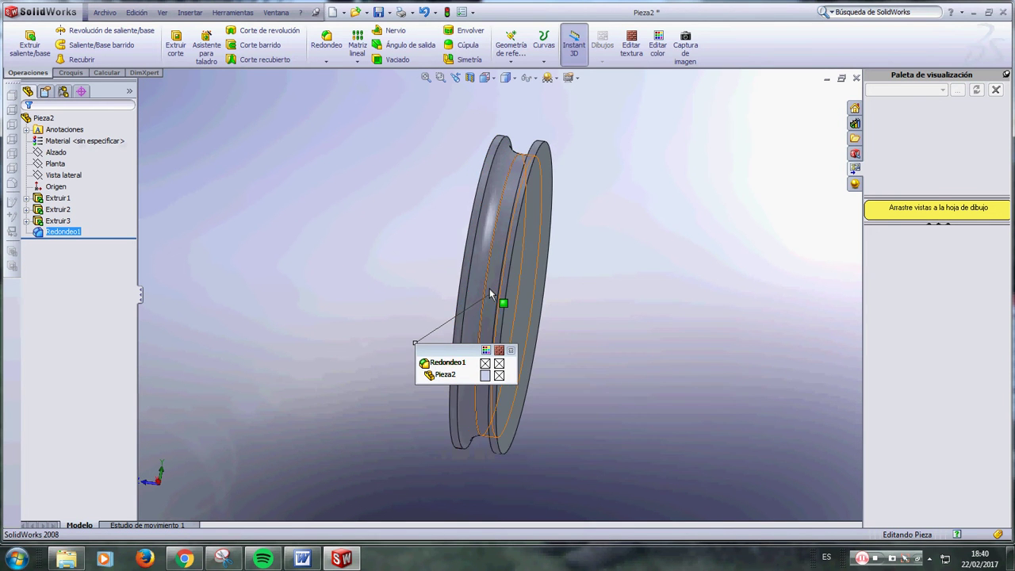
scroll(490, 288, "down", 3)
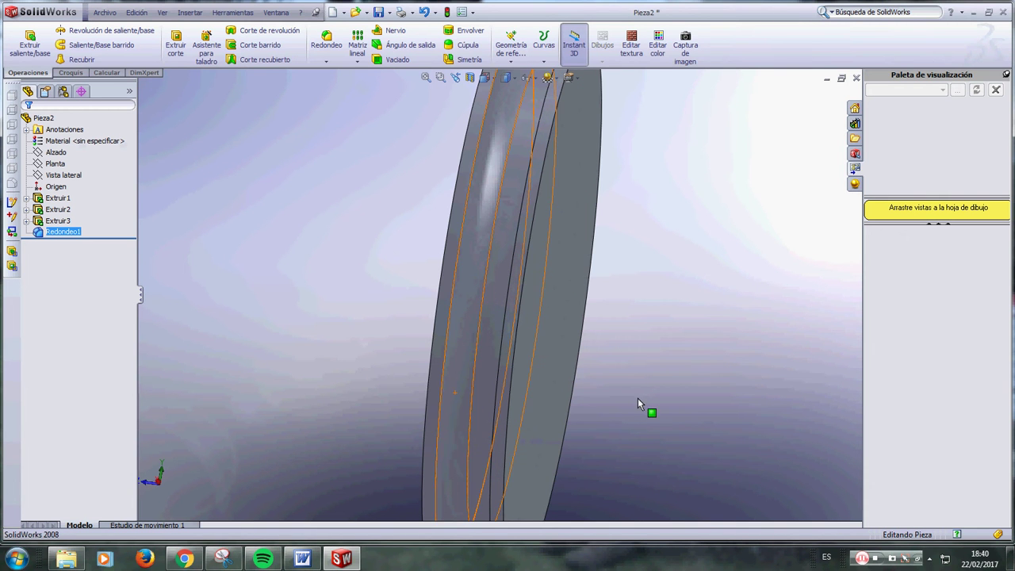
middle_click_drag(637, 398, 652, 400)
scroll(652, 401, "up", 1)
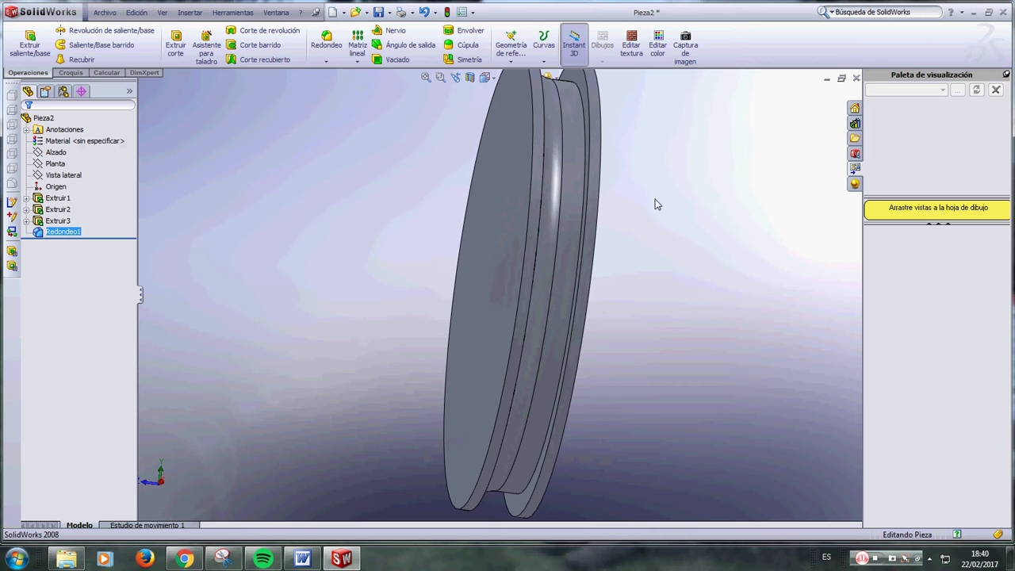
scroll(603, 103, "up", 2)
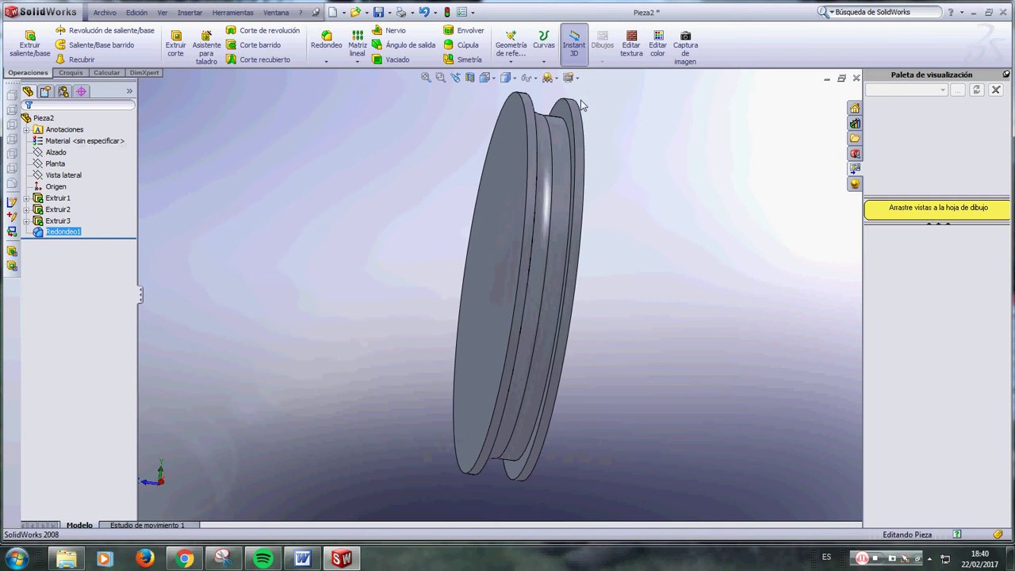
scroll(591, 135, "down", 2)
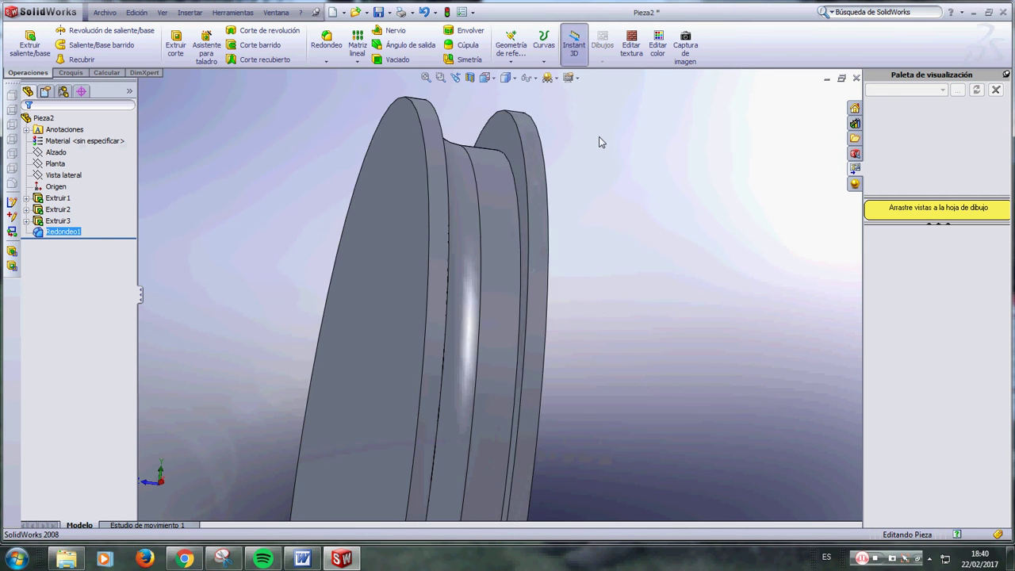
middle_click_drag(583, 139, 591, 146)
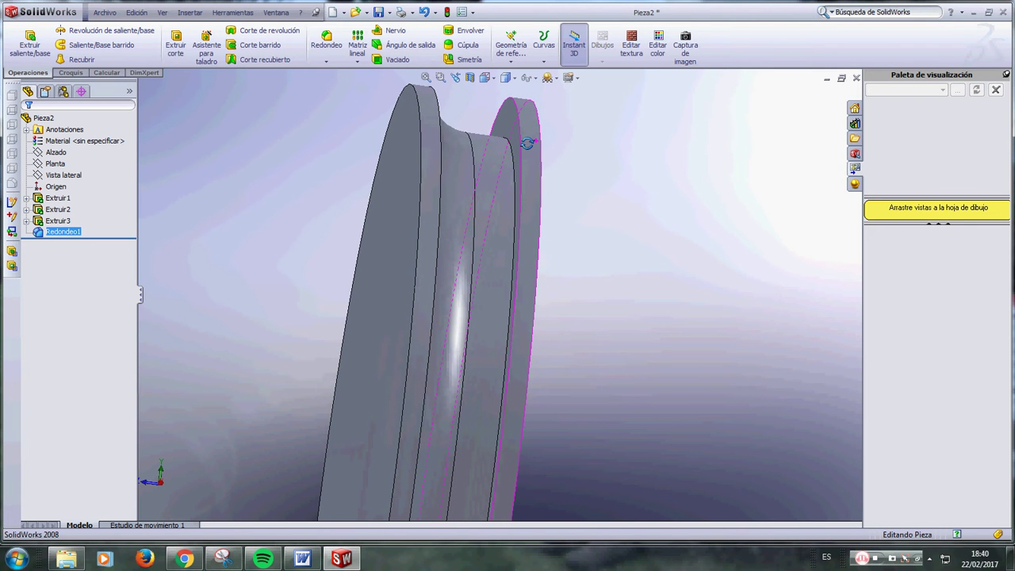
left_click(511, 161)
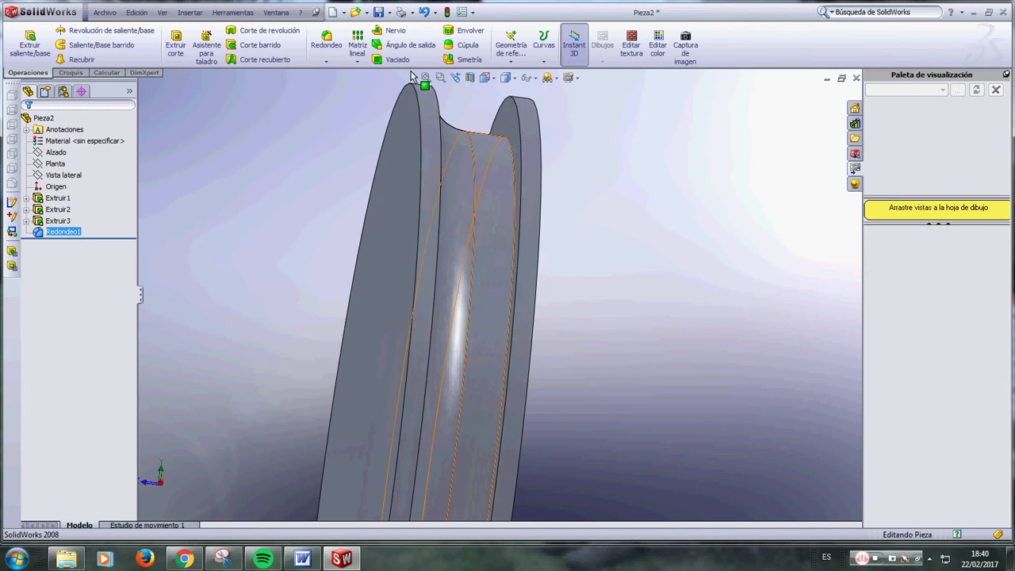
left_click(328, 42)
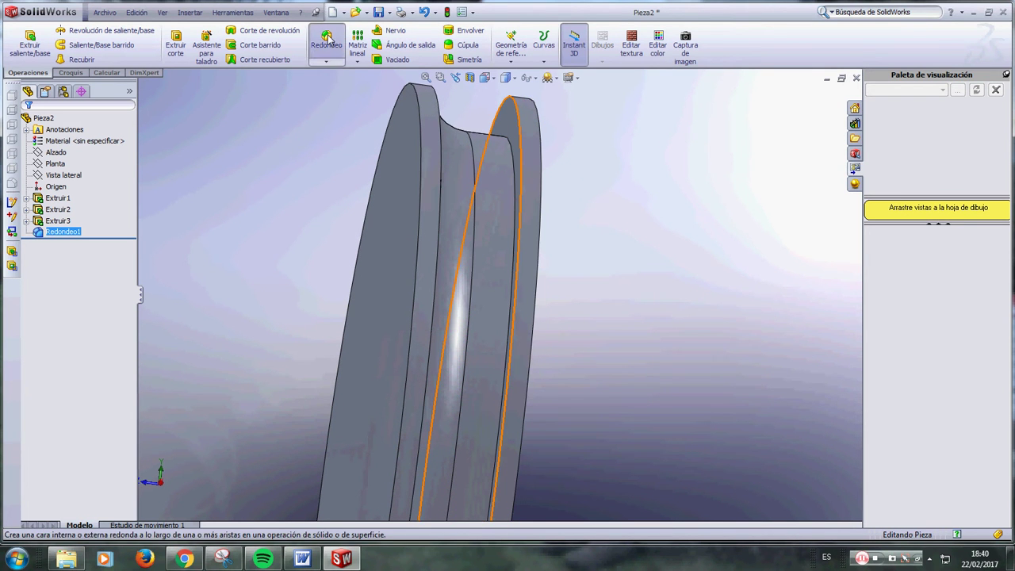
left_click(511, 154)
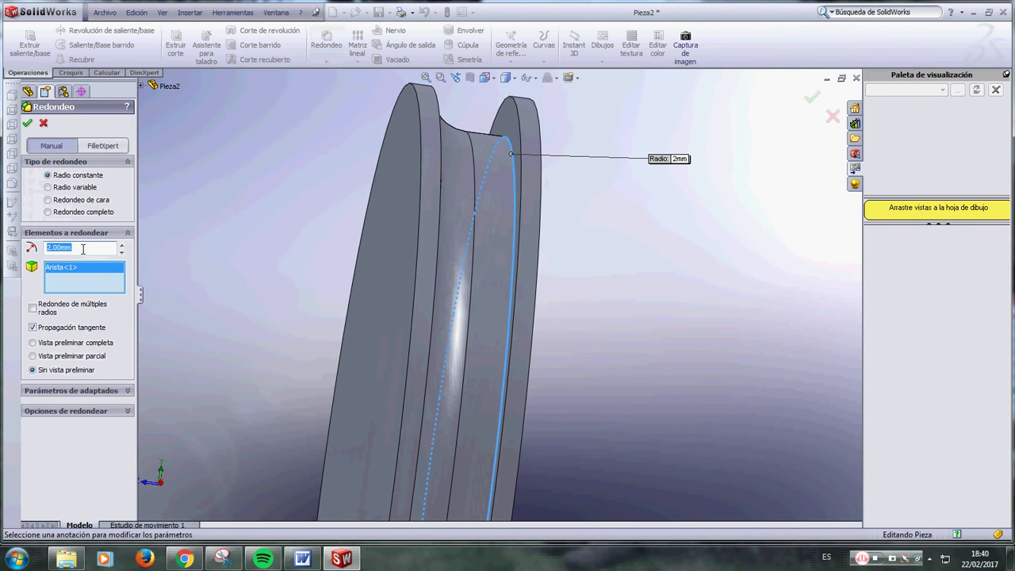
left_click(27, 124)
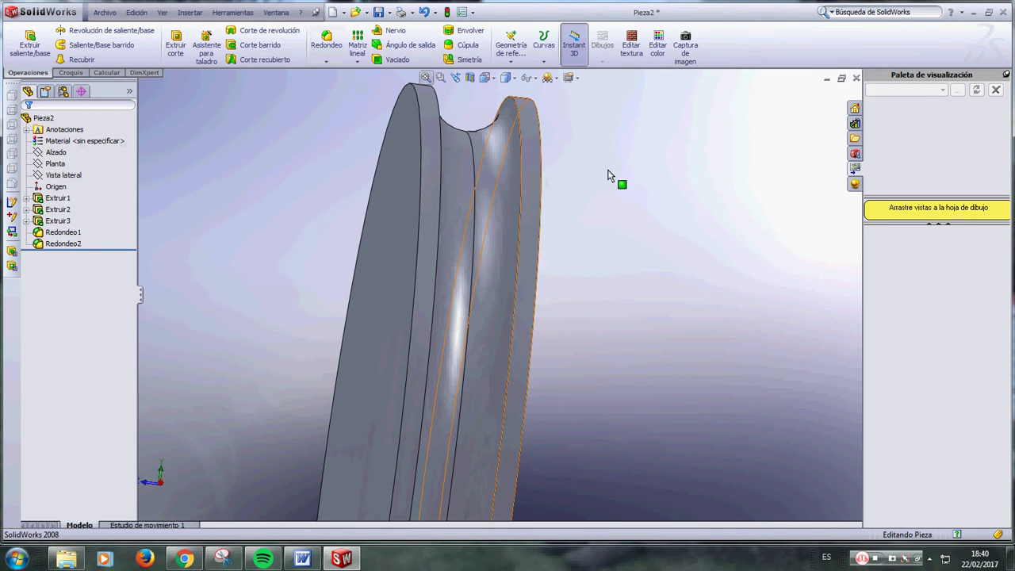
left_click(426, 79)
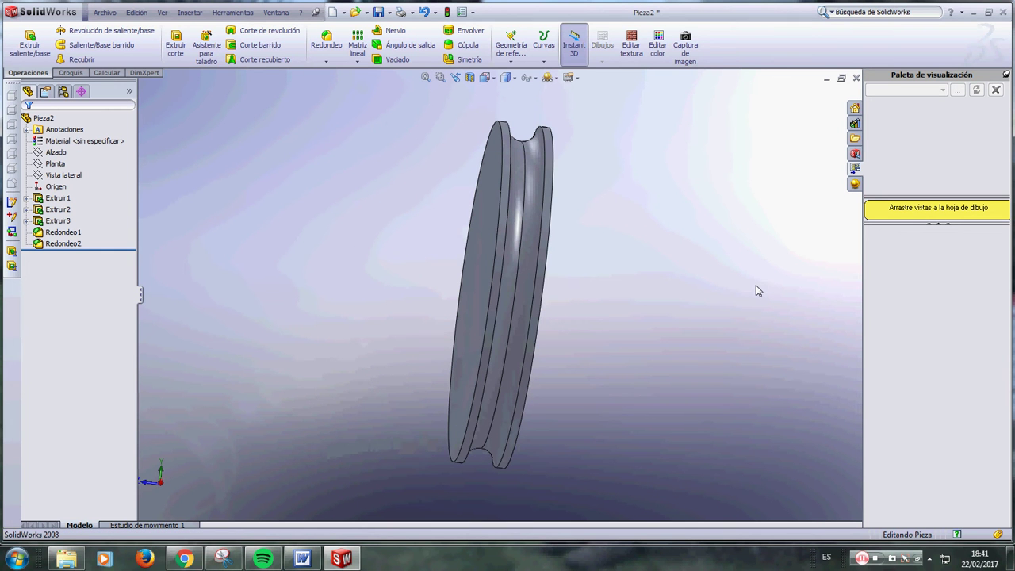
- Sketch two concentric circles centred on the origin on the disc's outer face, with radii of about 13.4 mm and 5.2 mm
middle_click_drag(756, 285, 809, 293)
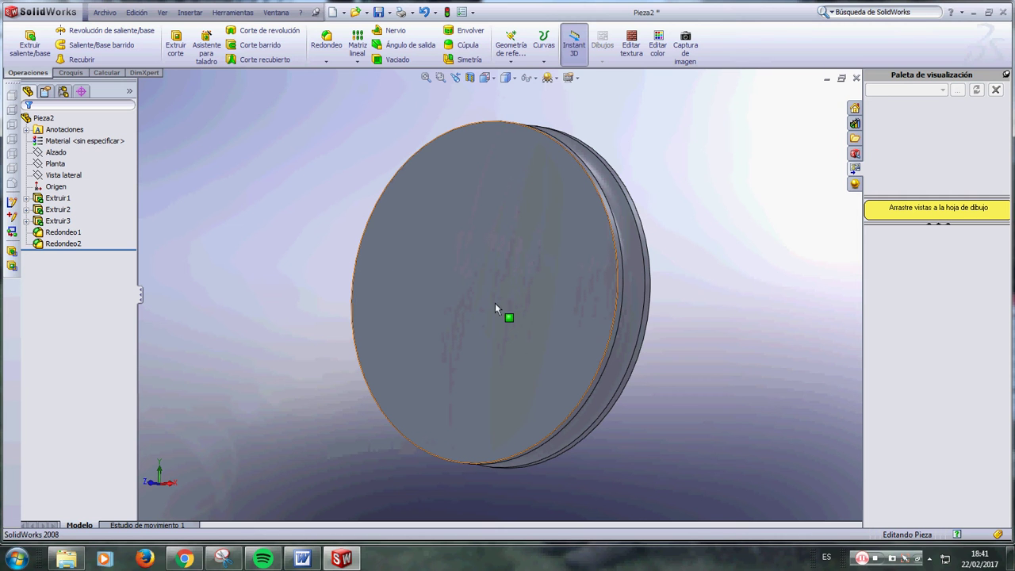
left_click(554, 261)
left_click(651, 219)
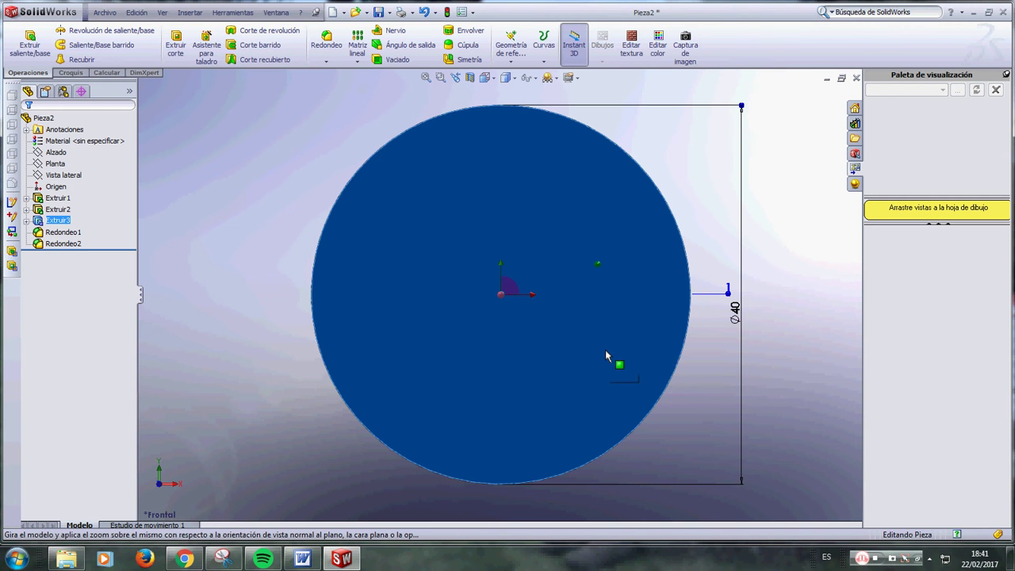
left_click(79, 73)
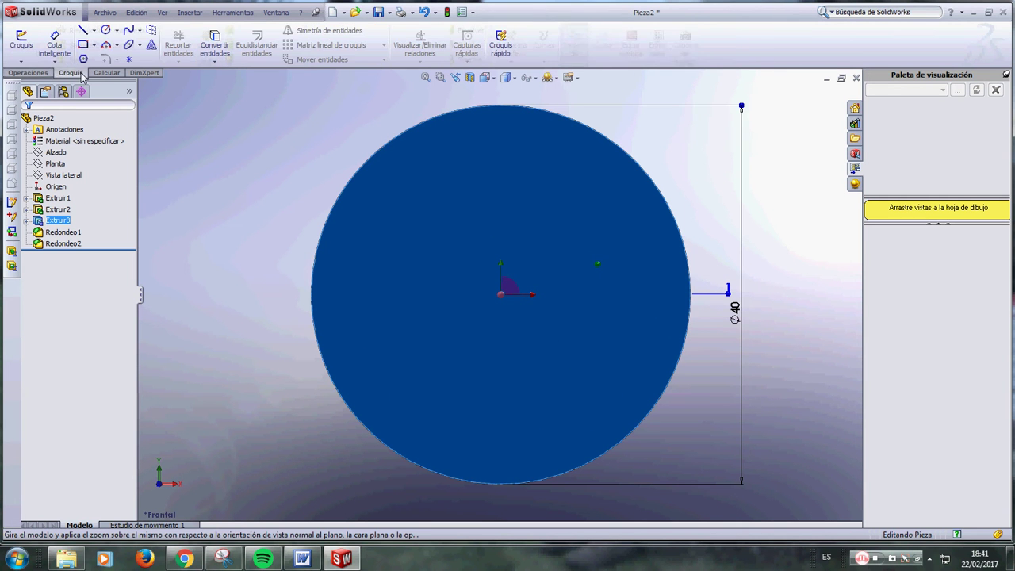
left_click(106, 30)
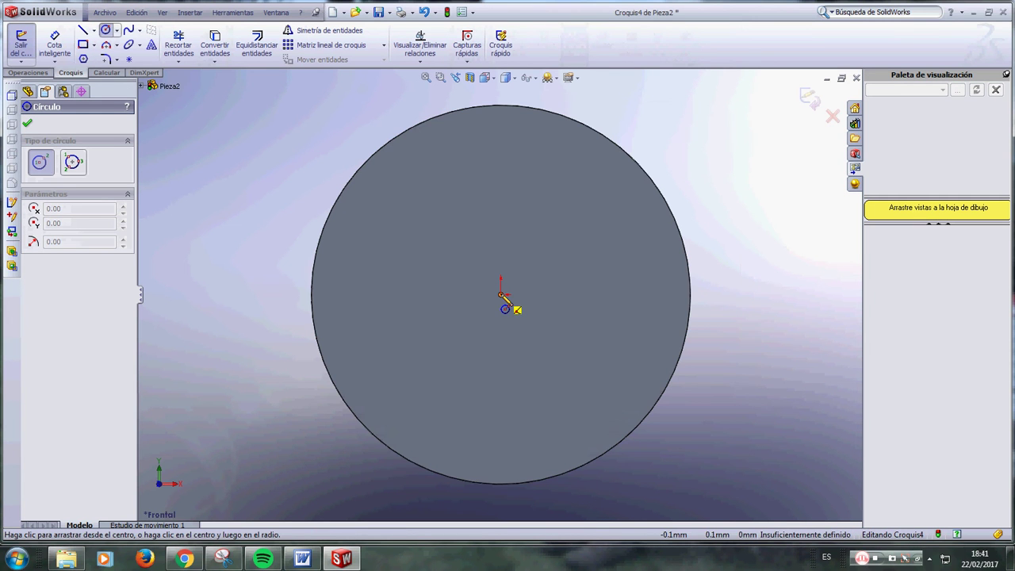
left_click(501, 294)
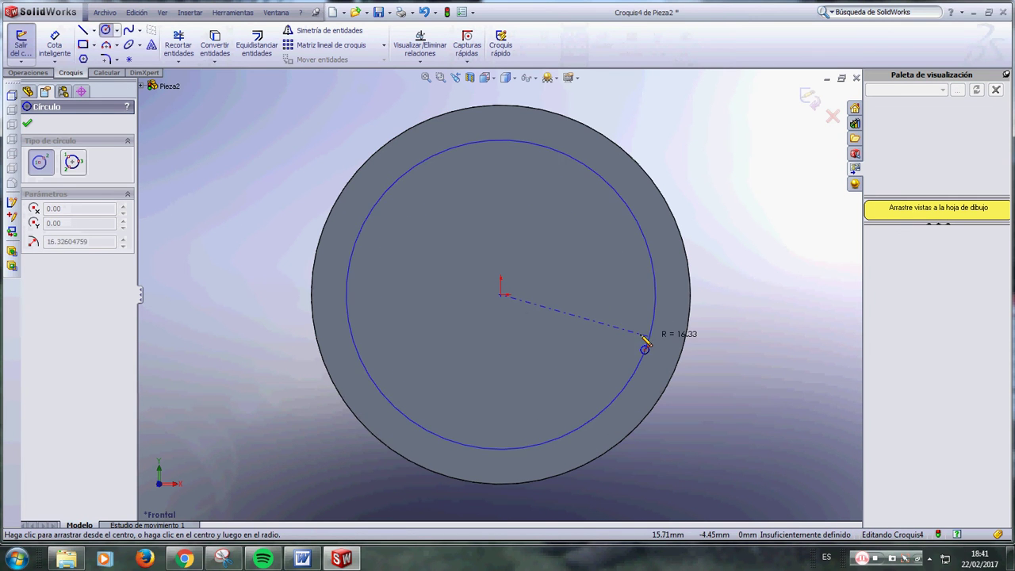
left_click(625, 342)
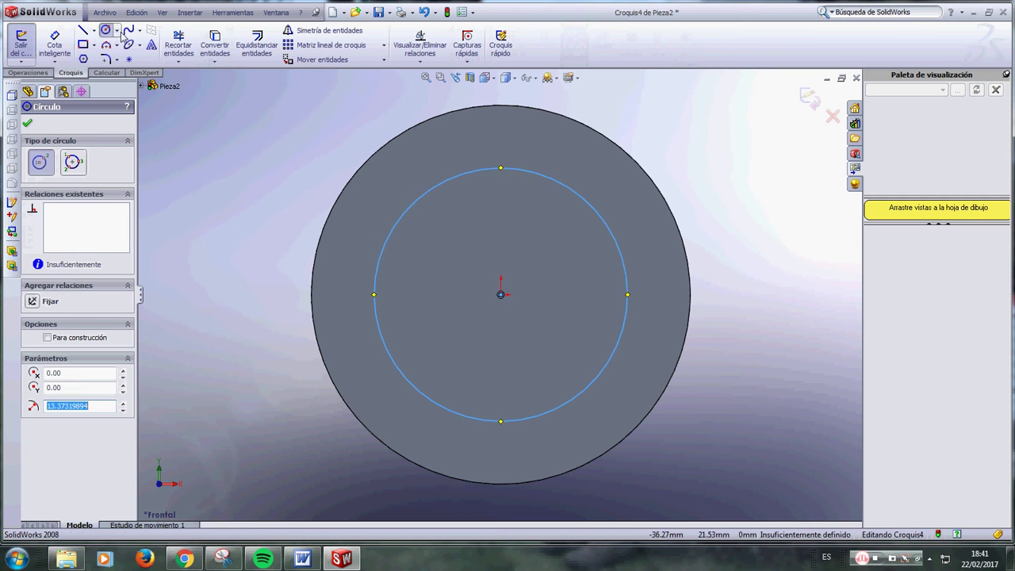
left_click(502, 294)
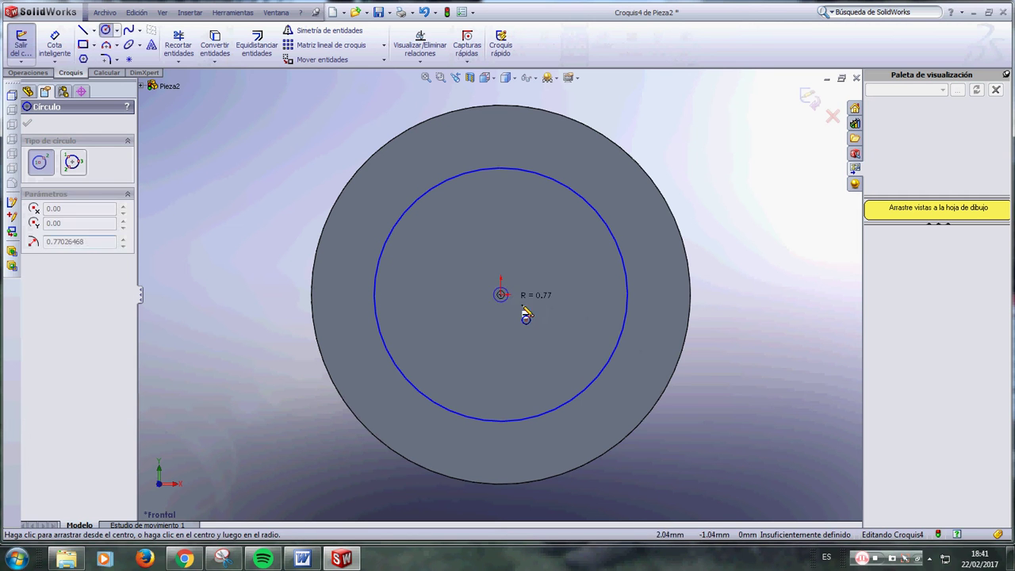
left_click(542, 324)
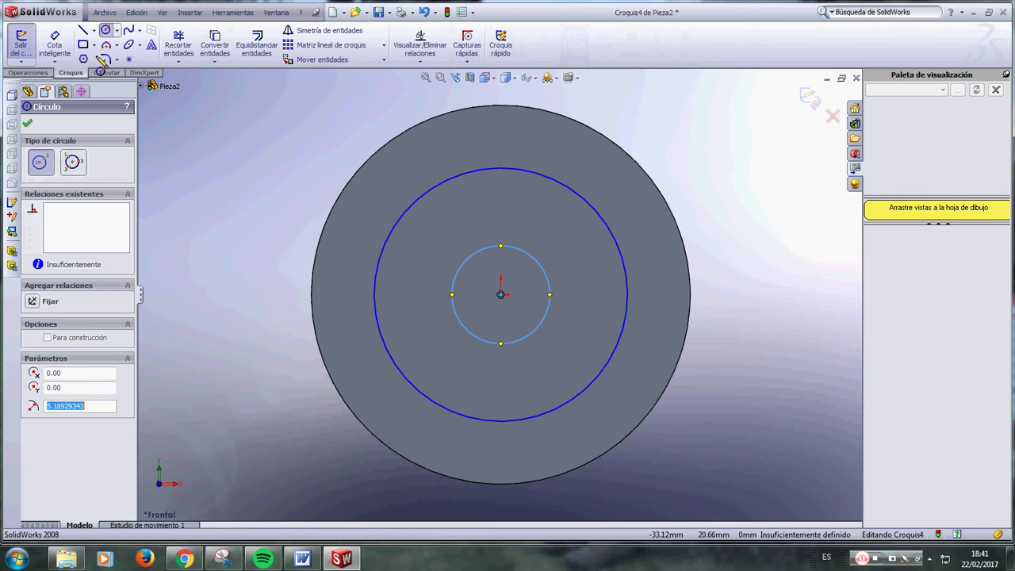
- Dimension the larger sketched circle with a diameter of 30 mm
left_click(55, 44)
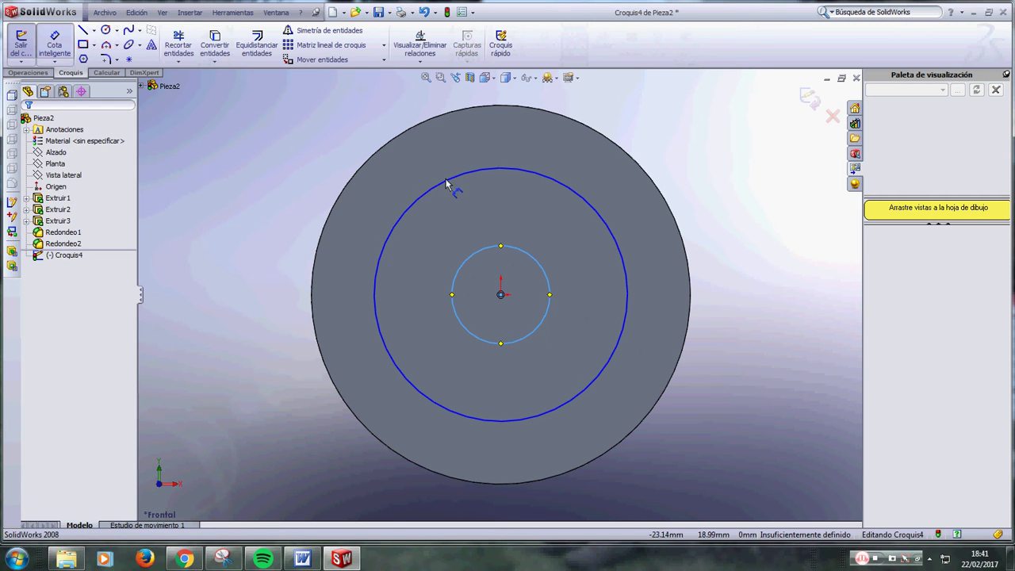
left_click(616, 251)
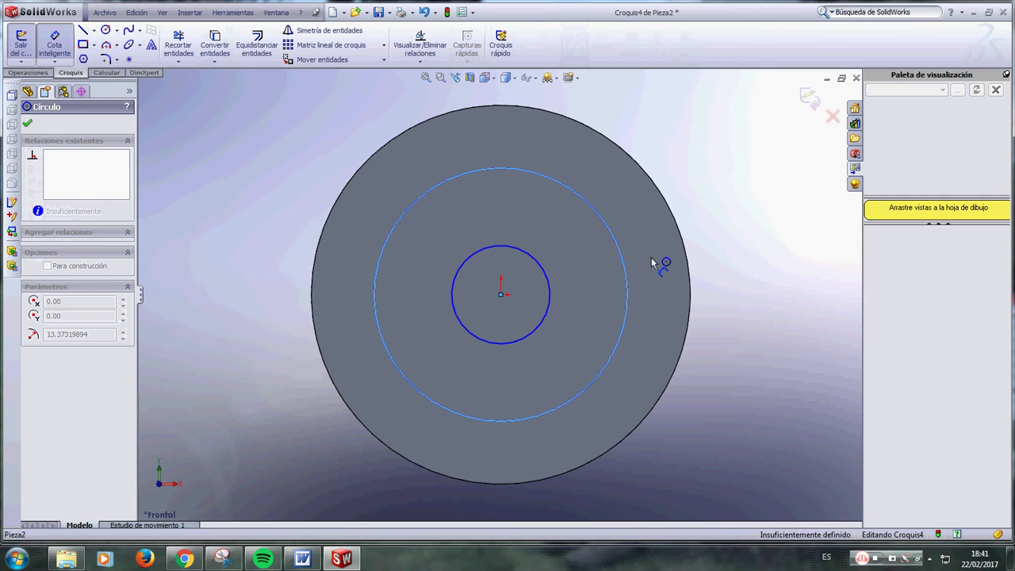
left_click(724, 303)
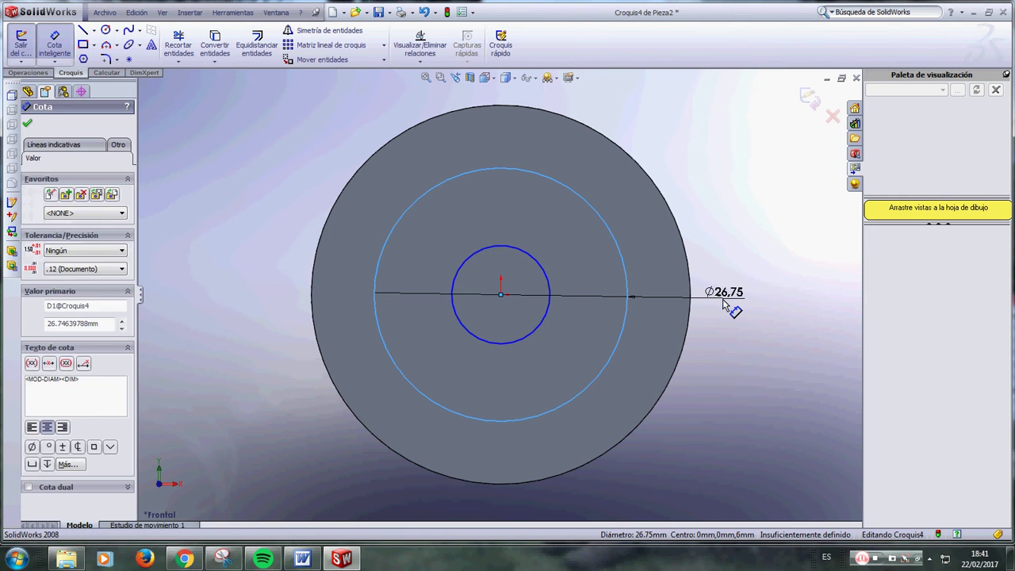
type("30")
key("Return")
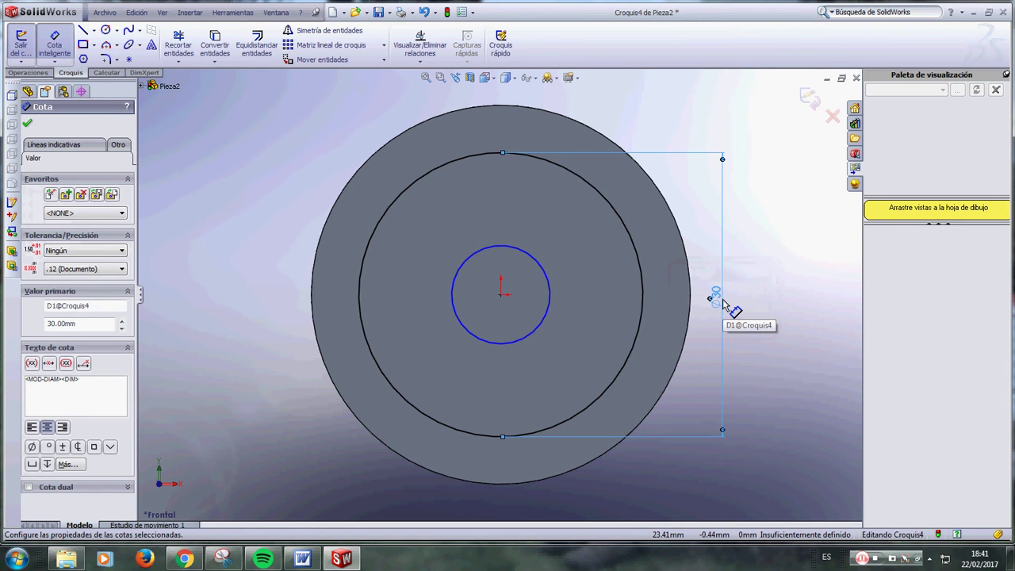
- Dimension the smaller concentric circle with a diameter of 10 mm
left_click(553, 303)
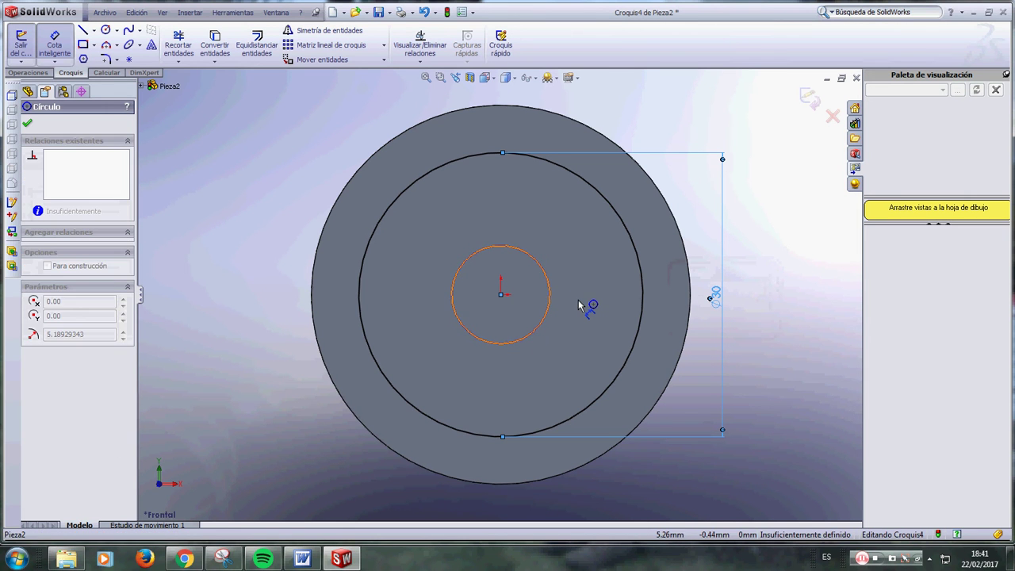
left_click(580, 303)
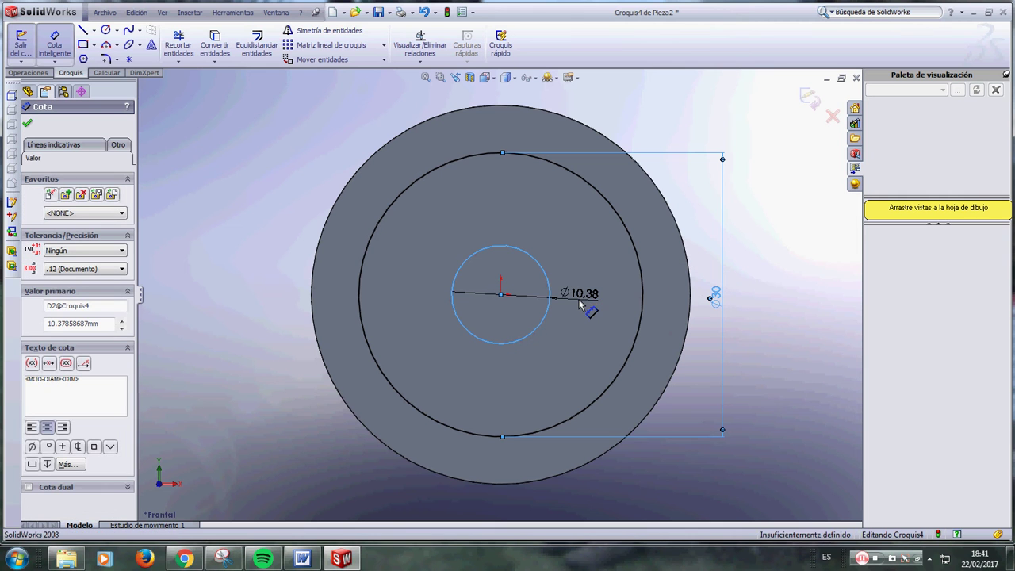
type("10")
key("Return")
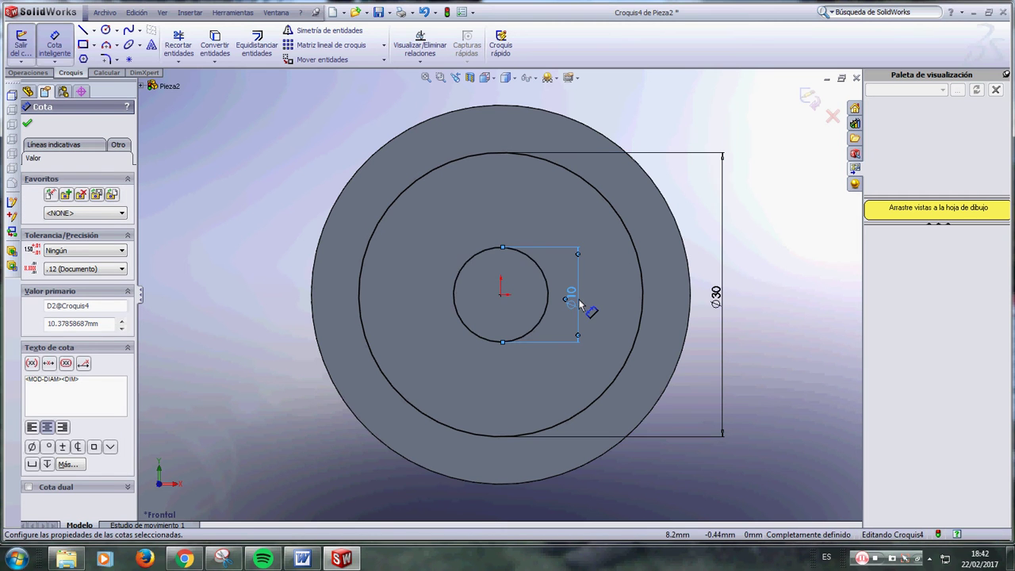
left_click(28, 125)
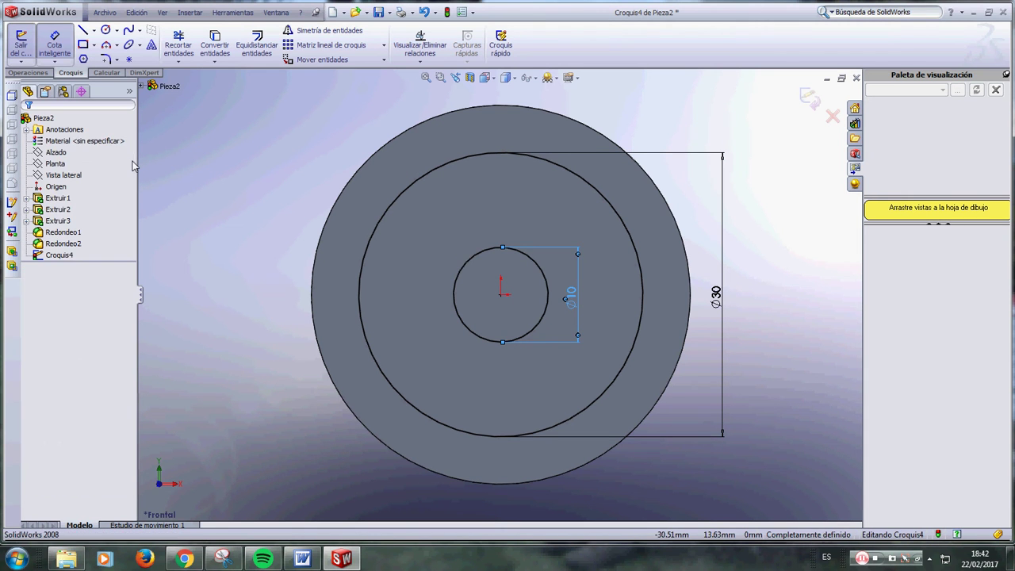
- Cut the ring between the 30 mm and 10 mm circles 4 mm deep into the wheel with an extruded cut
left_click(28, 72)
left_click(176, 44)
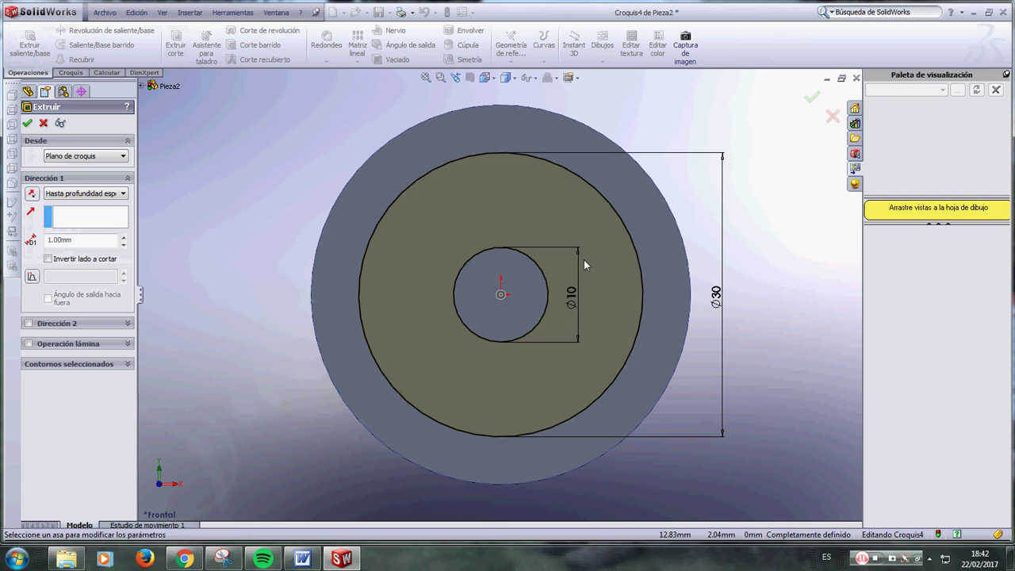
middle_click_drag(791, 316, 745, 320)
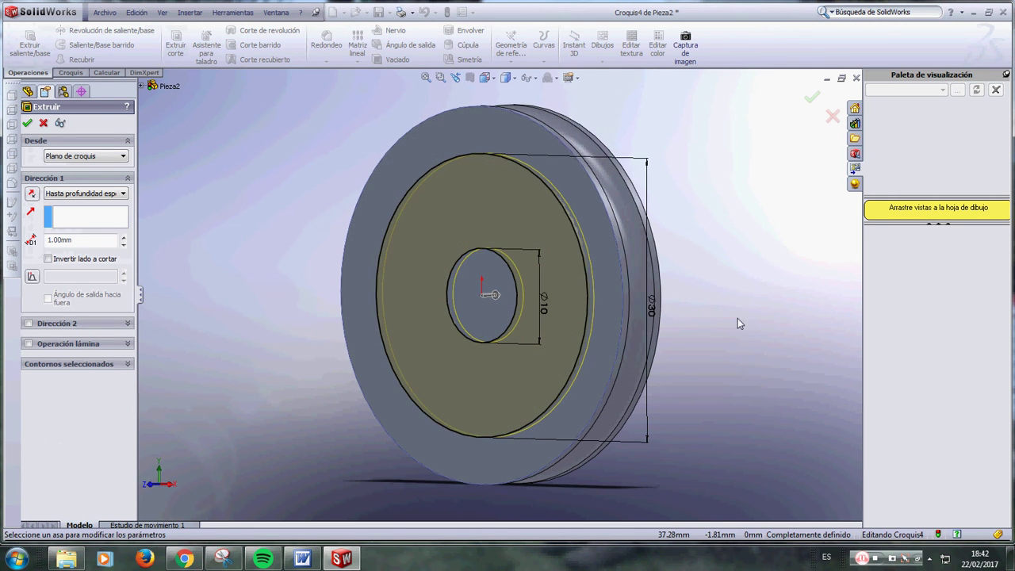
left_click_drag(70, 240, 42, 237)
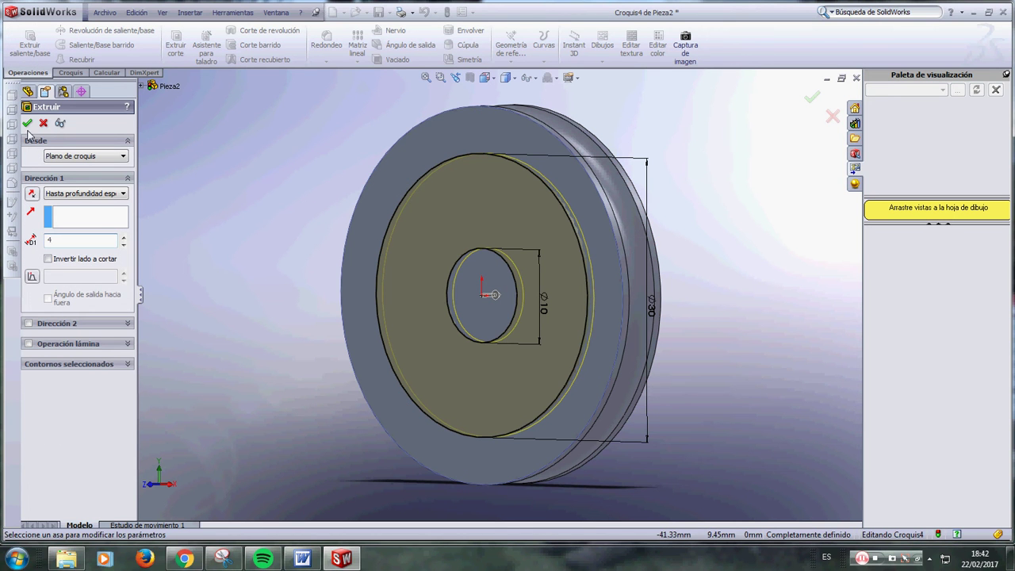
key("Return")
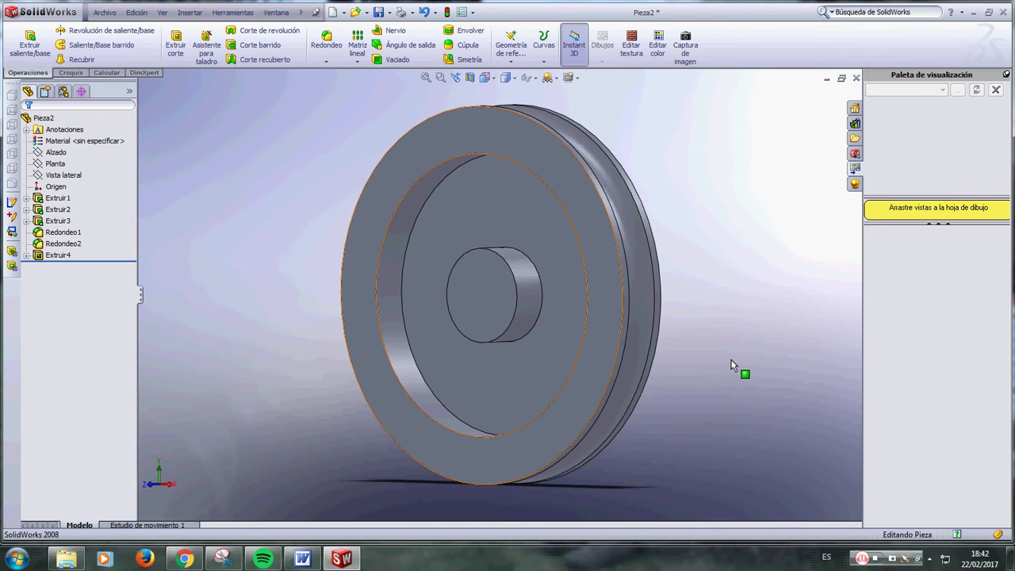
- Sketch a circle with a radius of about 1.3 mm, centred on the origin, on the end face of the central hub
middle_click_drag(731, 359, 587, 307)
middle_click_drag(643, 320, 737, 344)
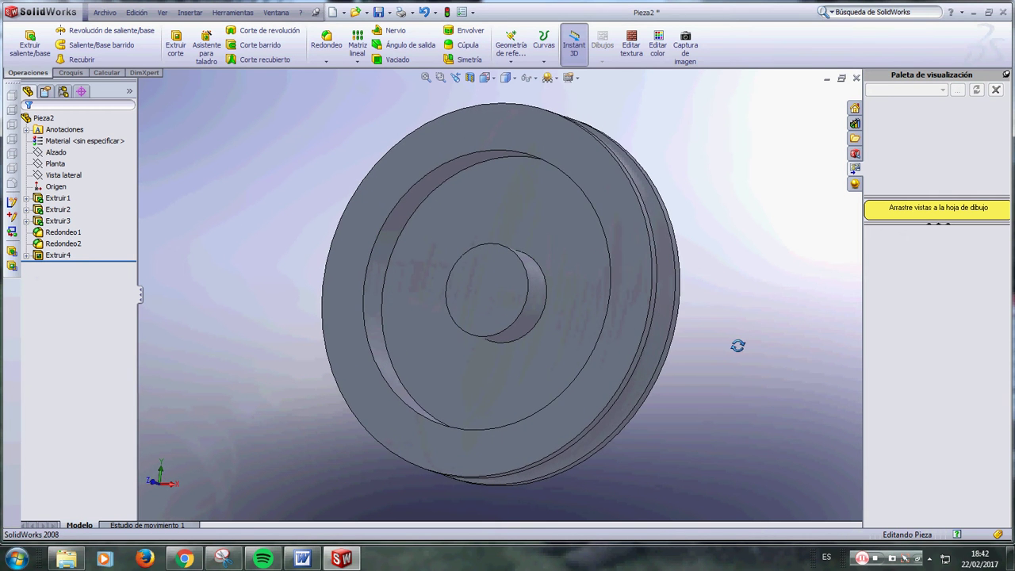
left_click(492, 299)
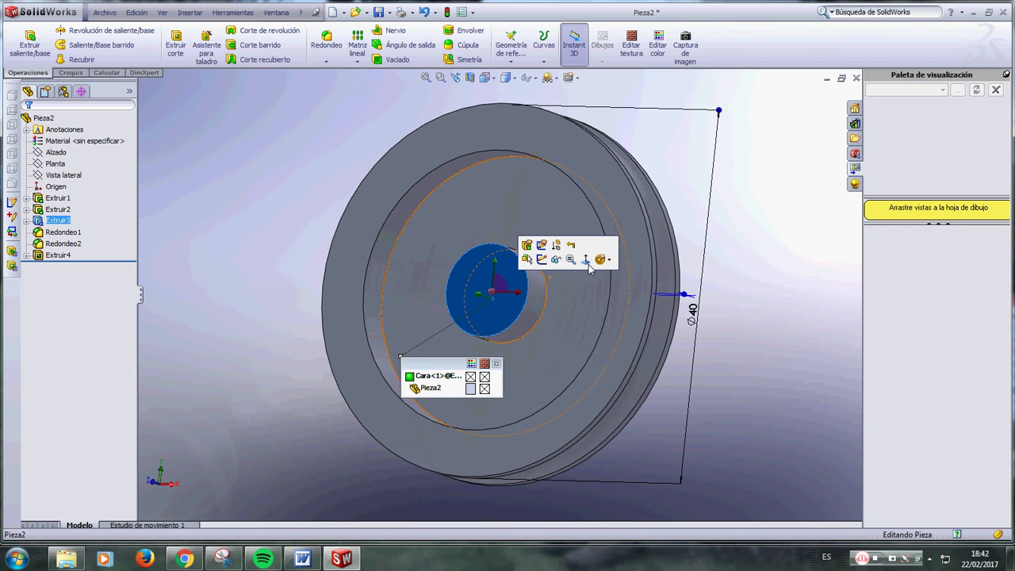
left_click(590, 268)
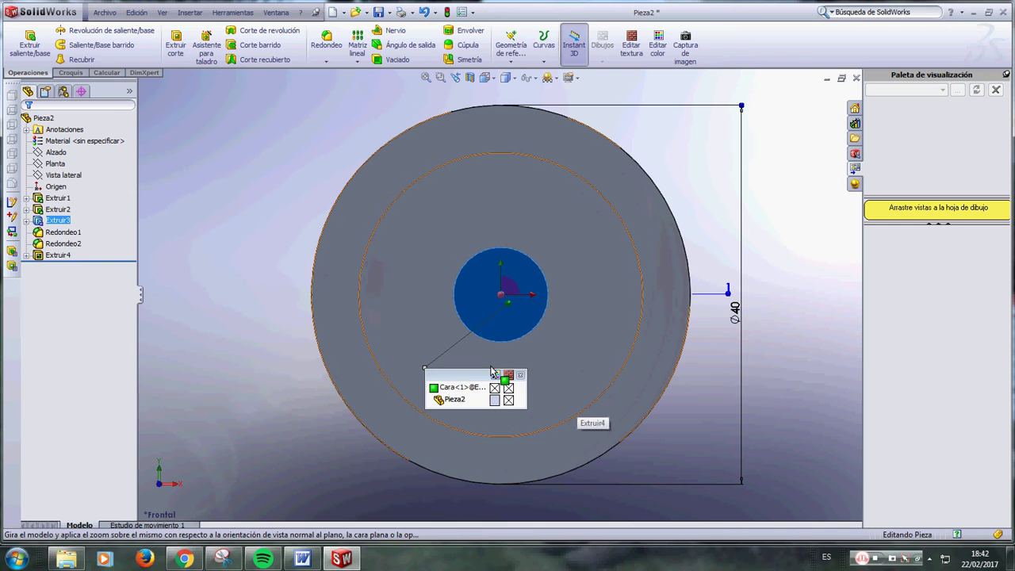
left_click(521, 376)
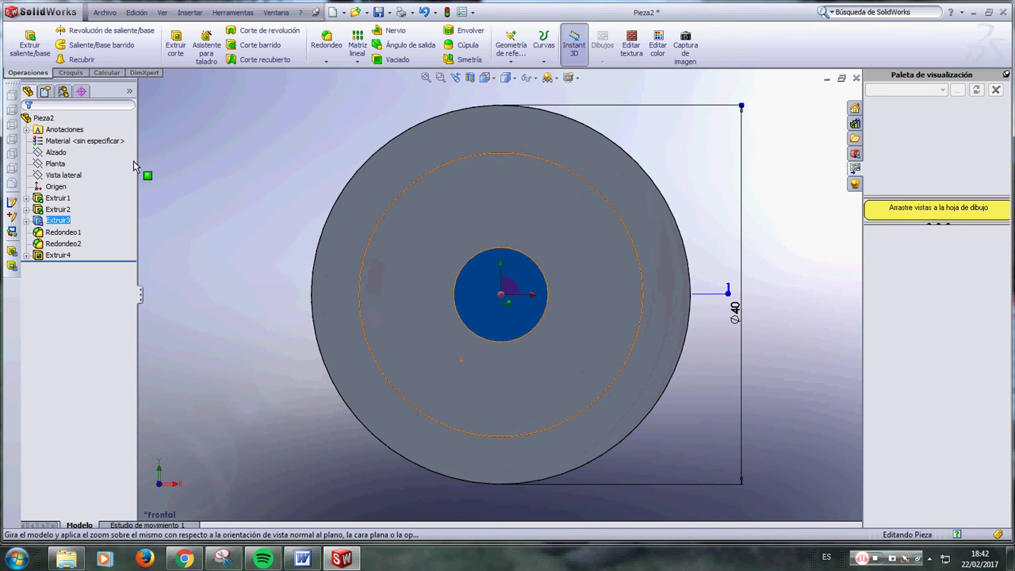
left_click(69, 73)
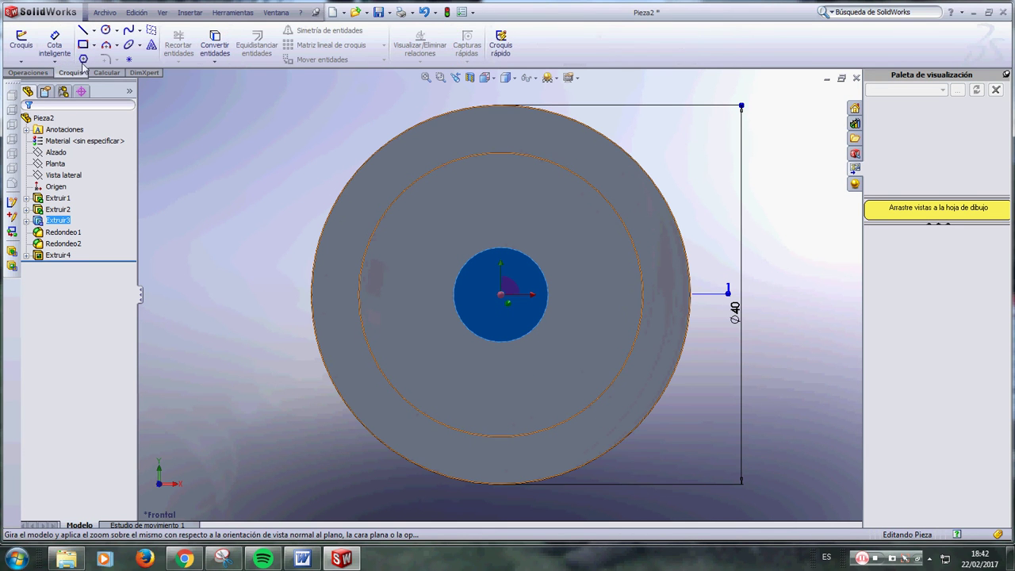
left_click(106, 30)
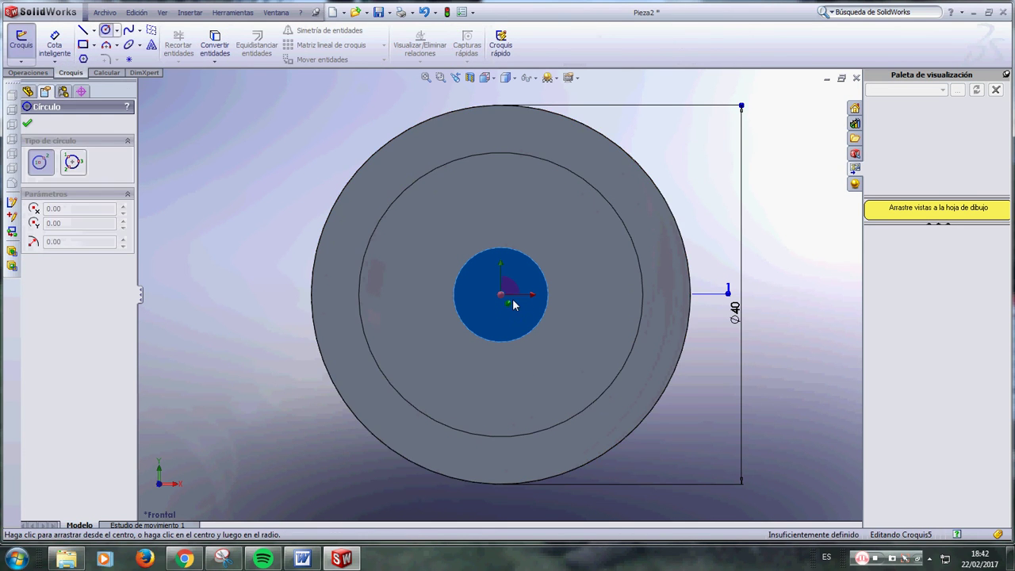
left_click(502, 295)
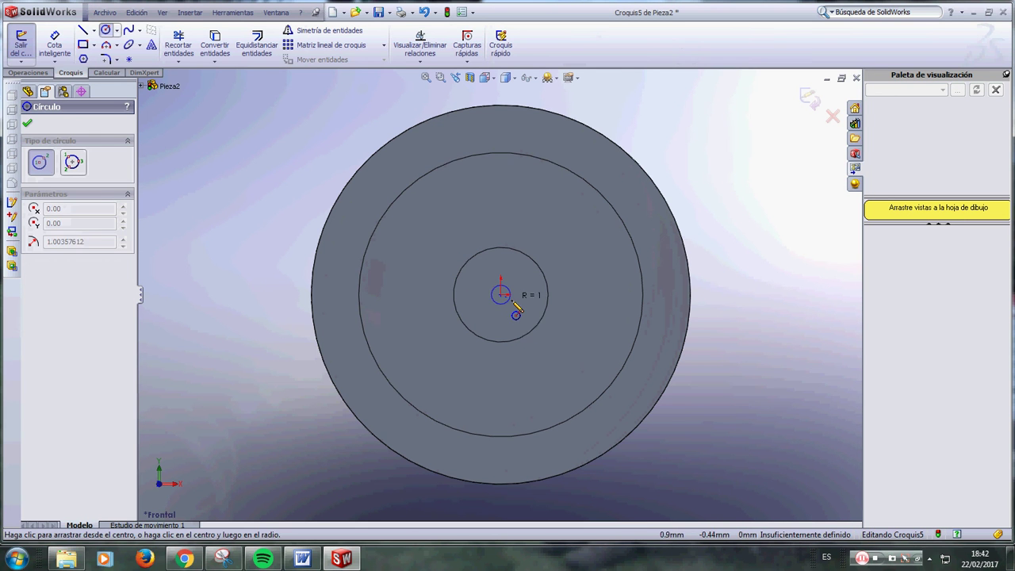
left_click(515, 315)
- Dimension the small circle on the hub's face with a diameter of 2.5 mm
key("d")
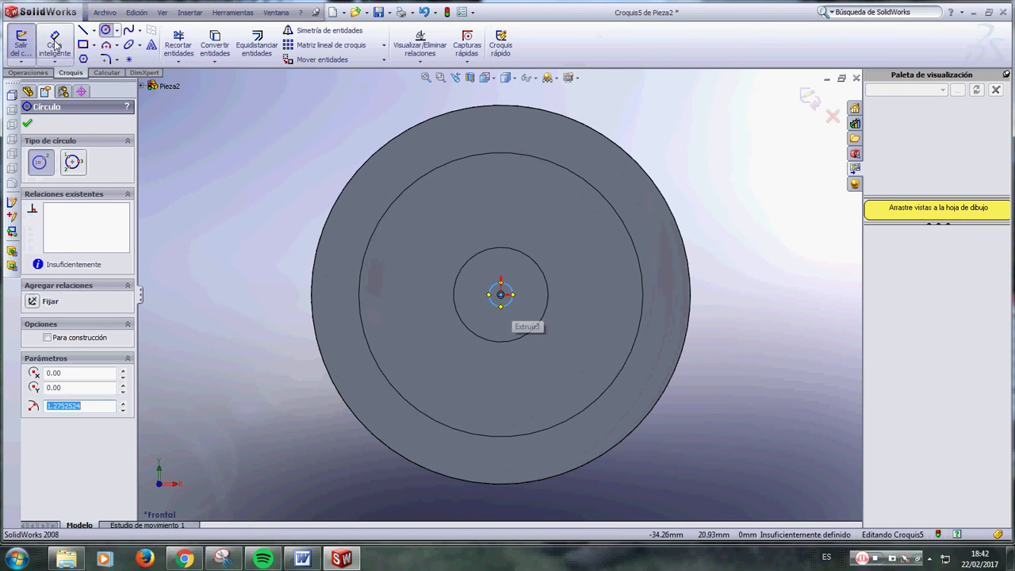
left_click(511, 303)
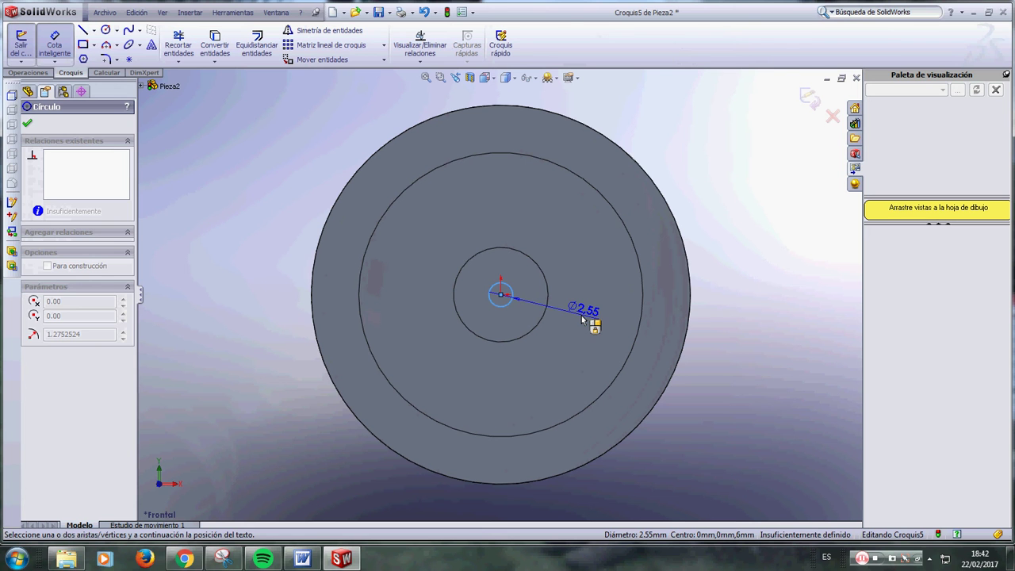
left_click(582, 318)
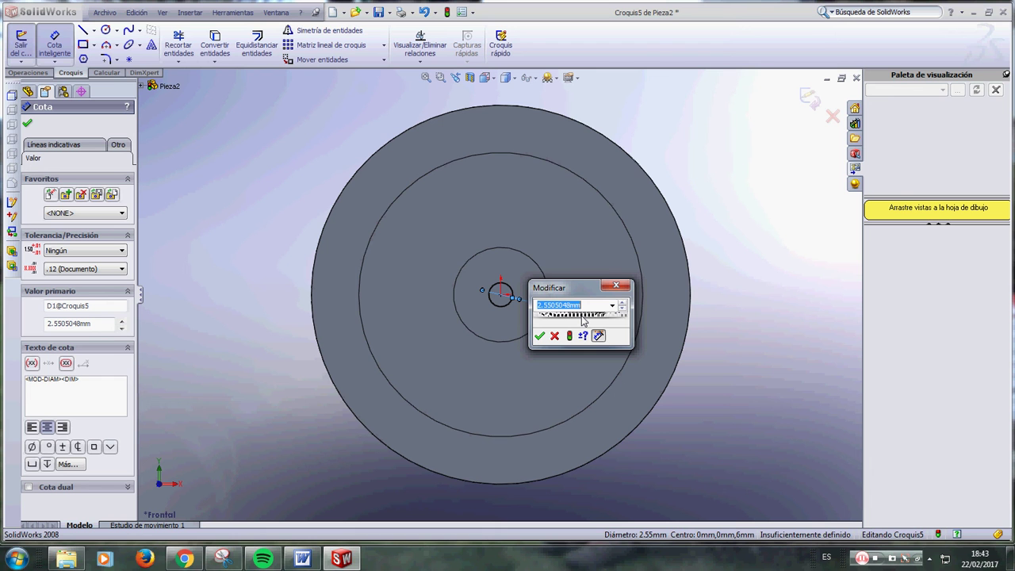
type("2.5")
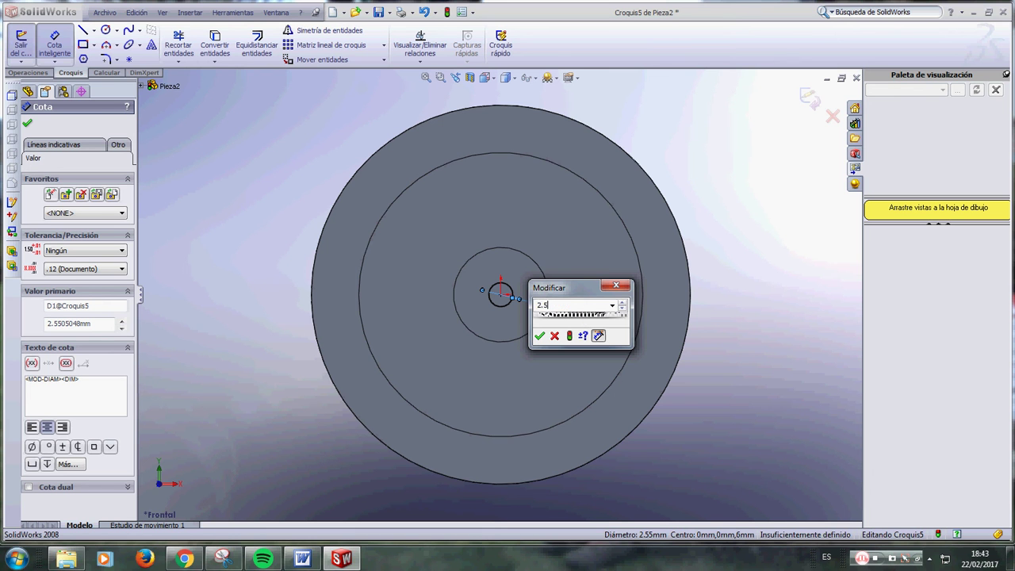
key("Return")
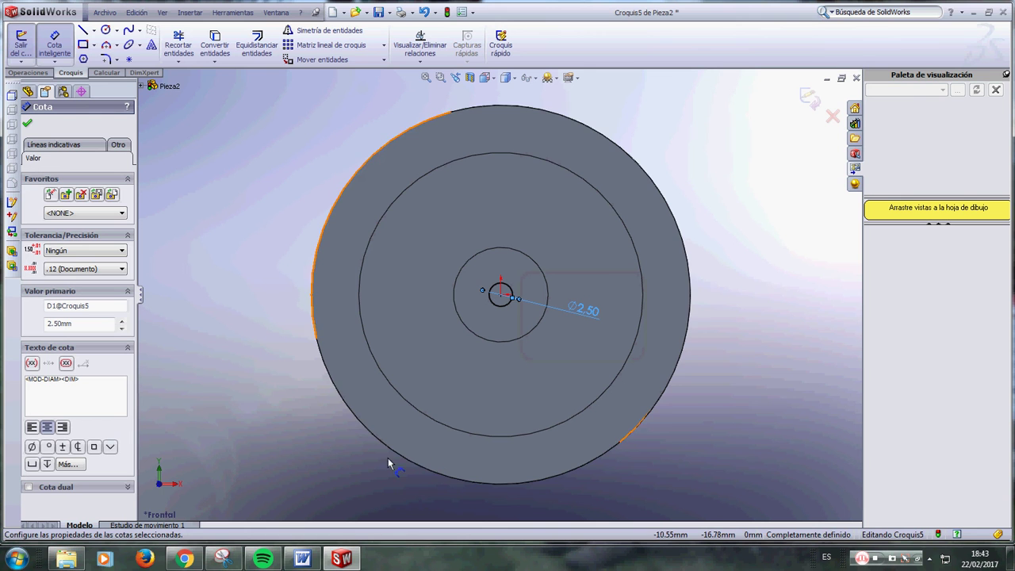
left_click(28, 125)
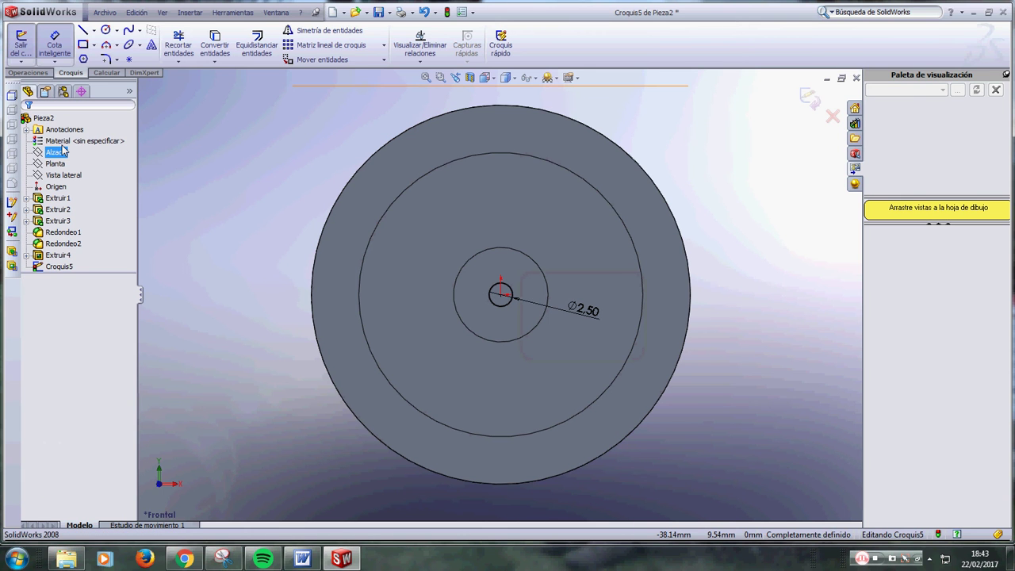
- Cut the 2.5 mm circle through the entire wheel with an extruded cut set to Por todo
left_click(39, 73)
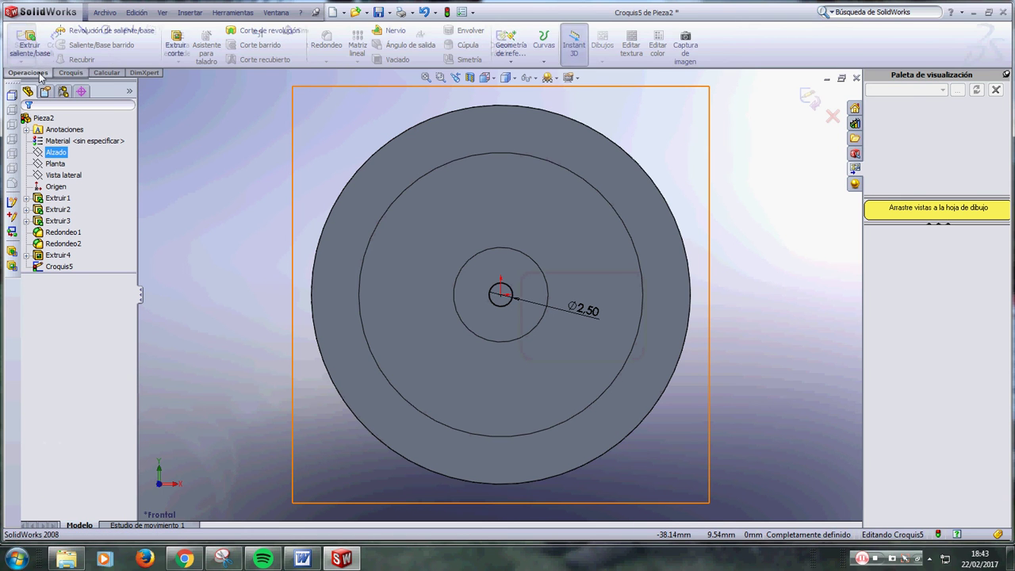
left_click(173, 48)
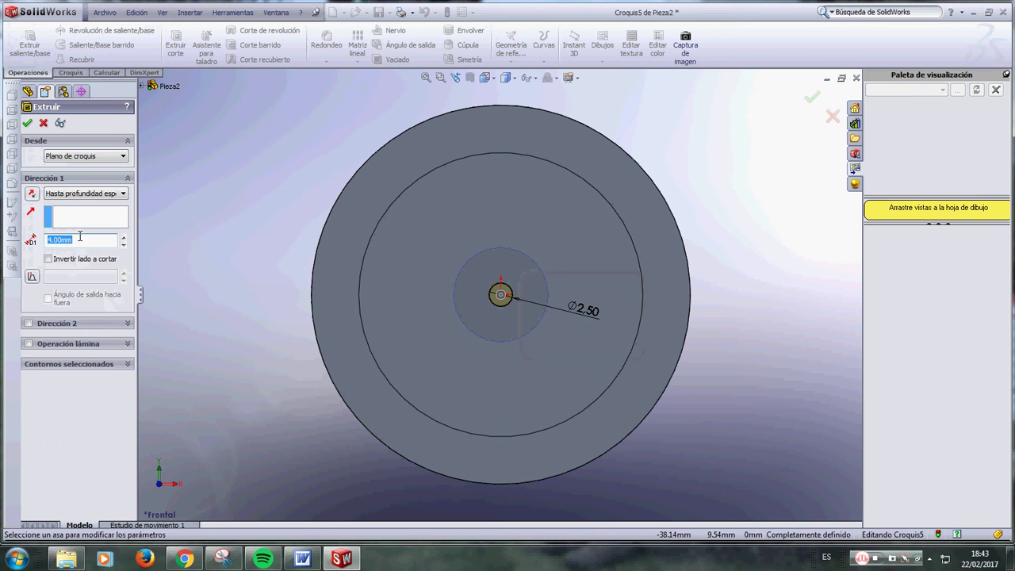
left_click(79, 195)
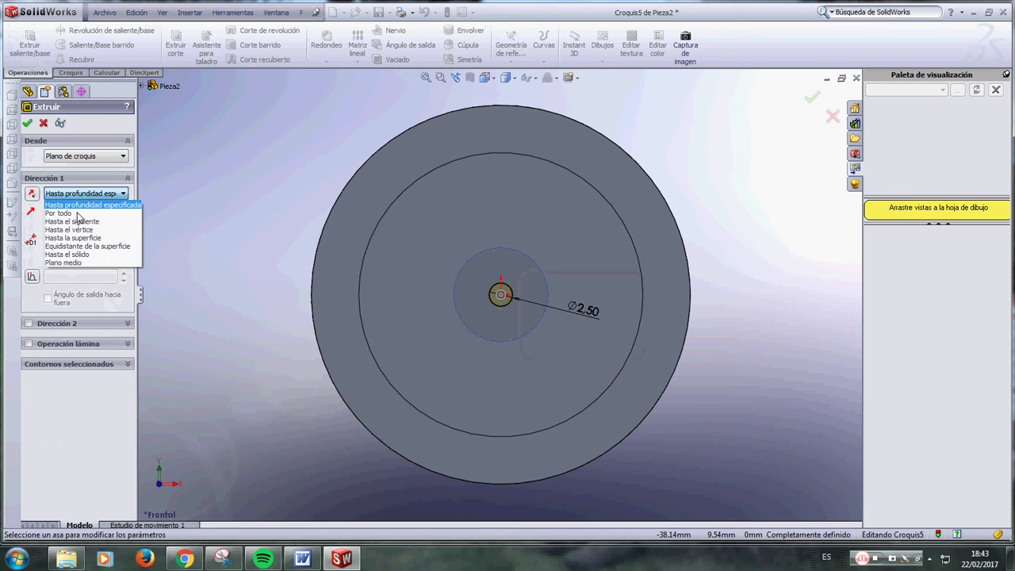
left_click(78, 214)
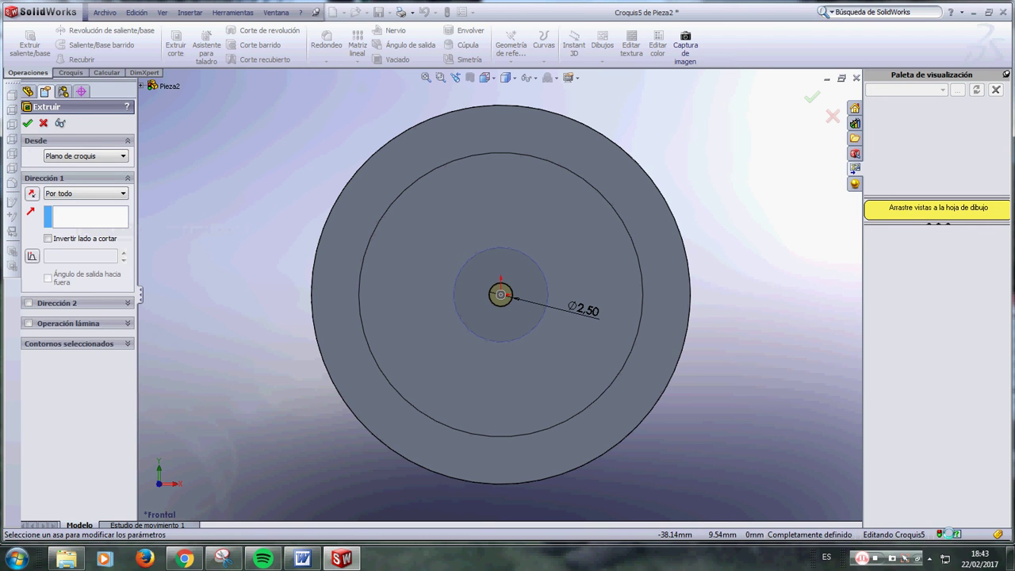
left_click(792, 406)
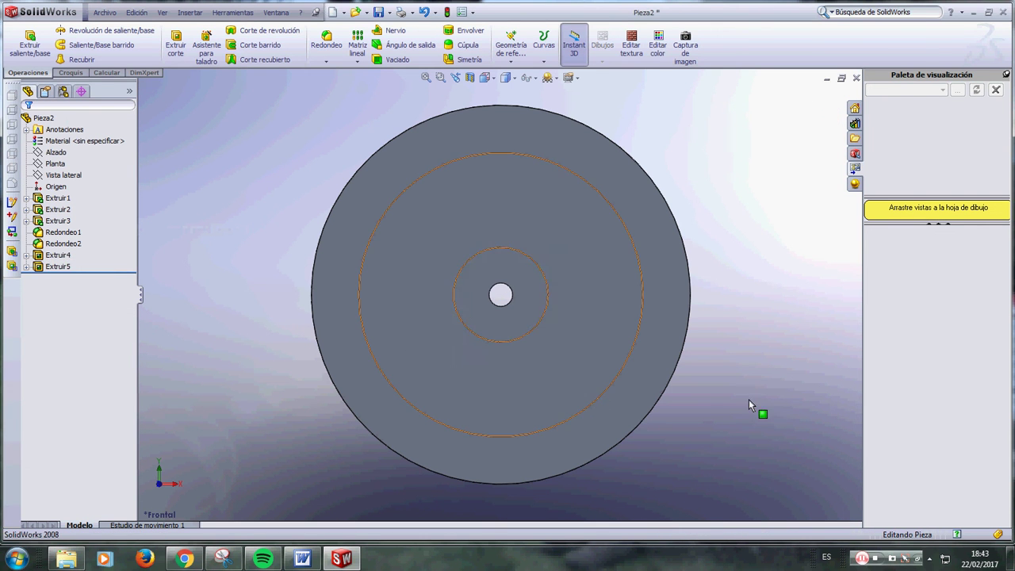
- Save the part as POLEA 40 MM on the VERDE (I:) drive, replacing the existing part file
middle_click_drag(751, 408, 665, 346)
left_click(485, 77)
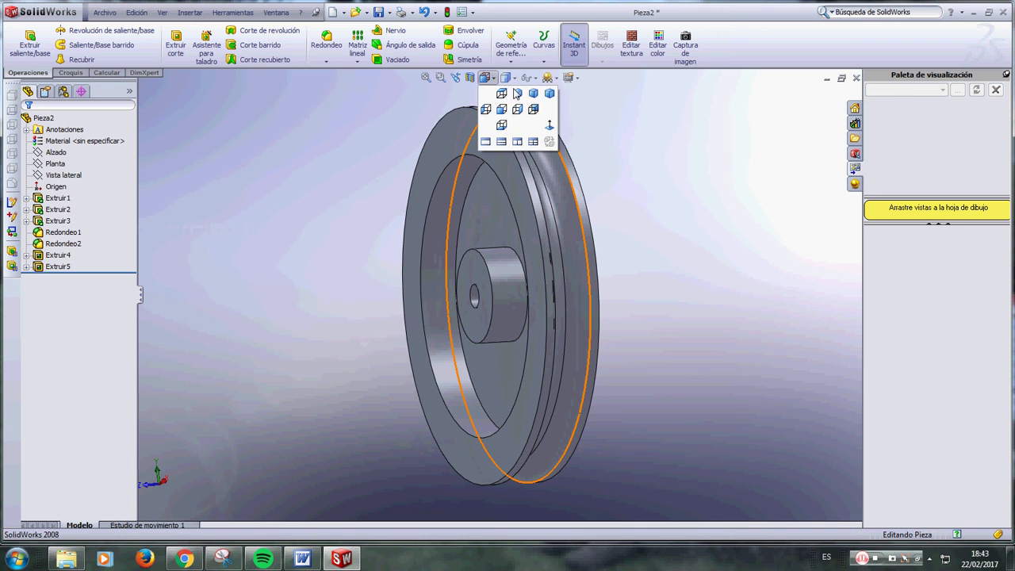
left_click(517, 93)
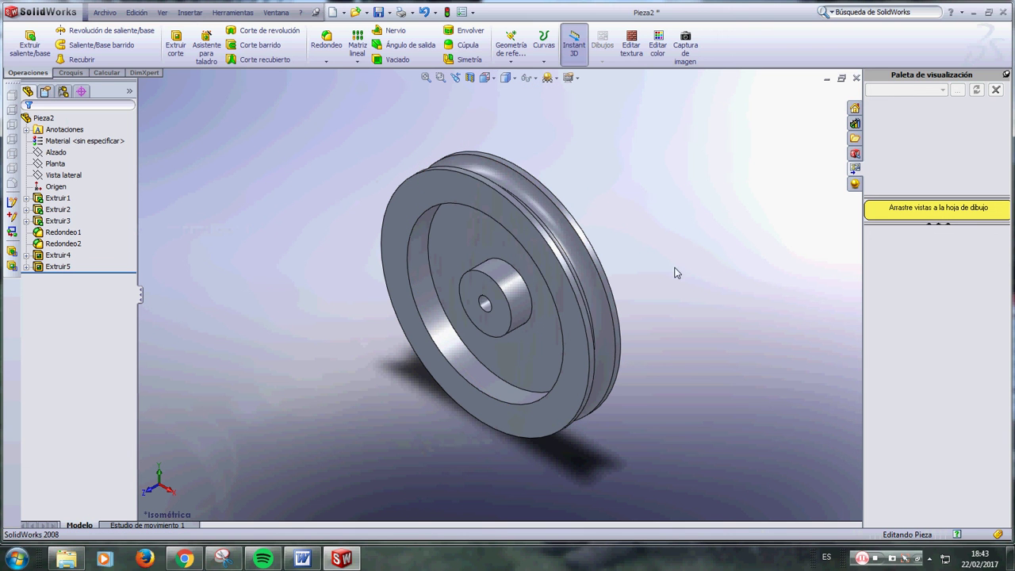
left_click(104, 12)
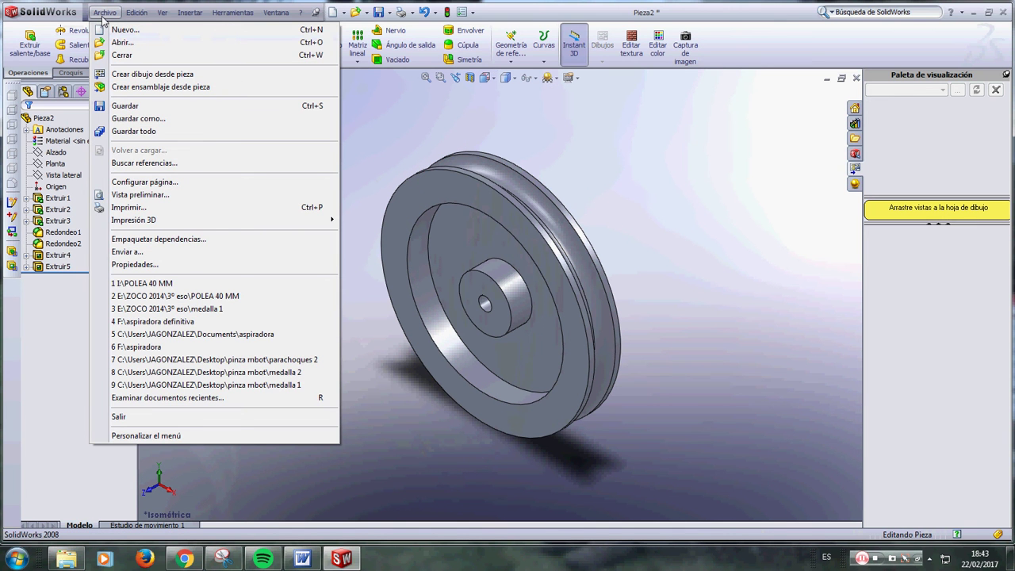
left_click(124, 106)
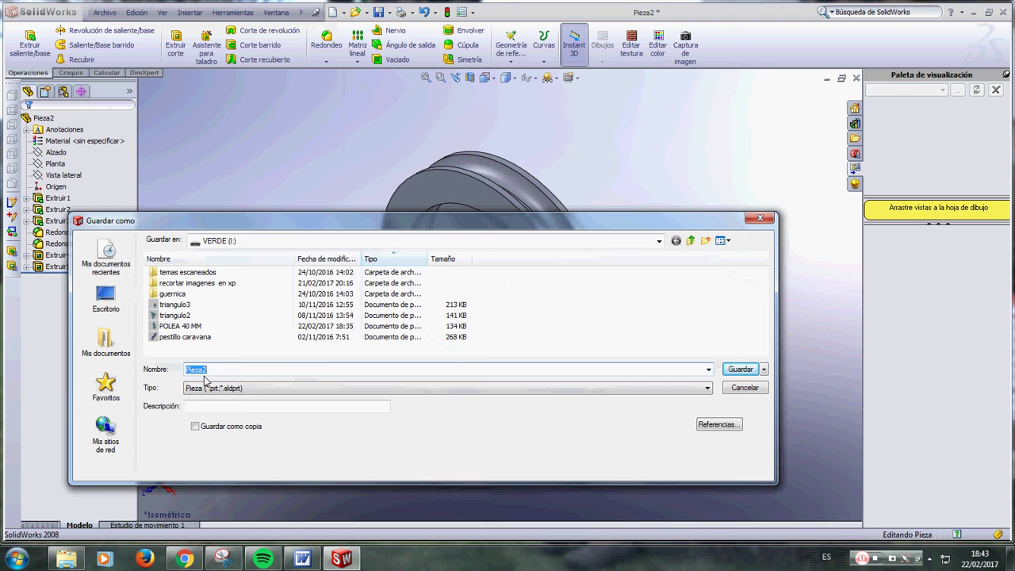
left_click(196, 328)
left_click(740, 373)
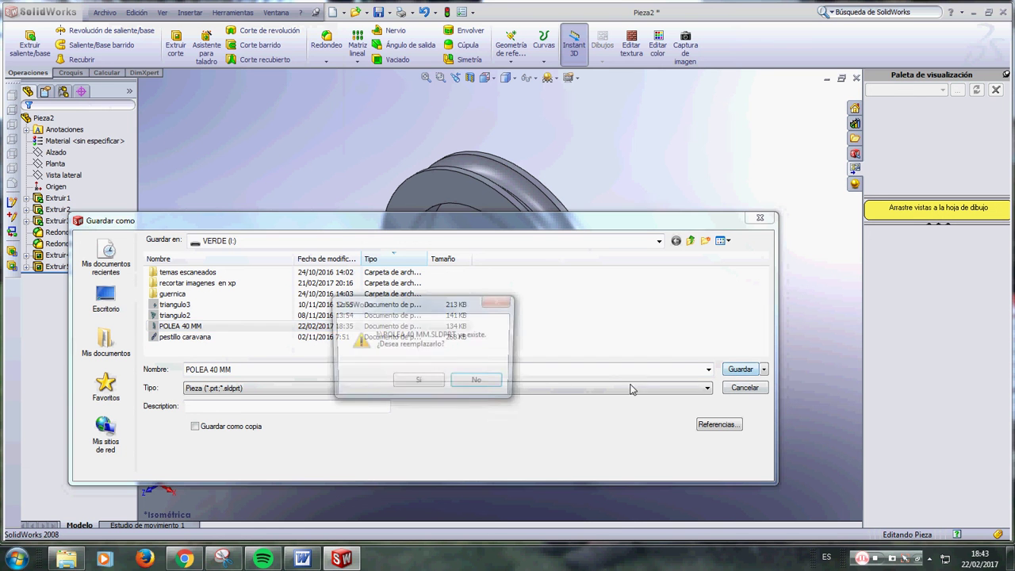
left_click(425, 385)
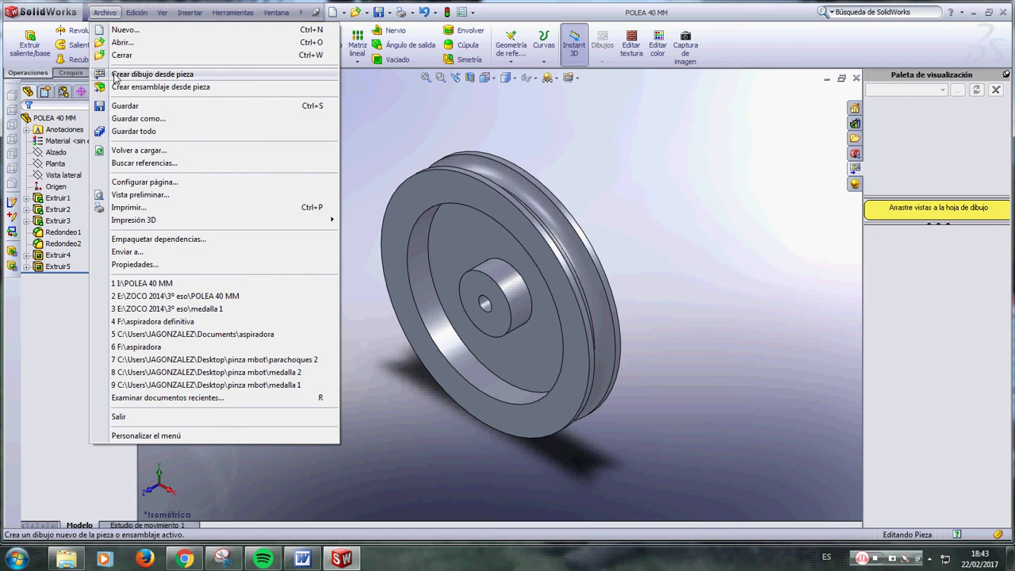
- Export the pulley as an STL file named POLEA 40 MM on the VERDE (I:) drive, overwriting the existing STL
left_click(436, 209)
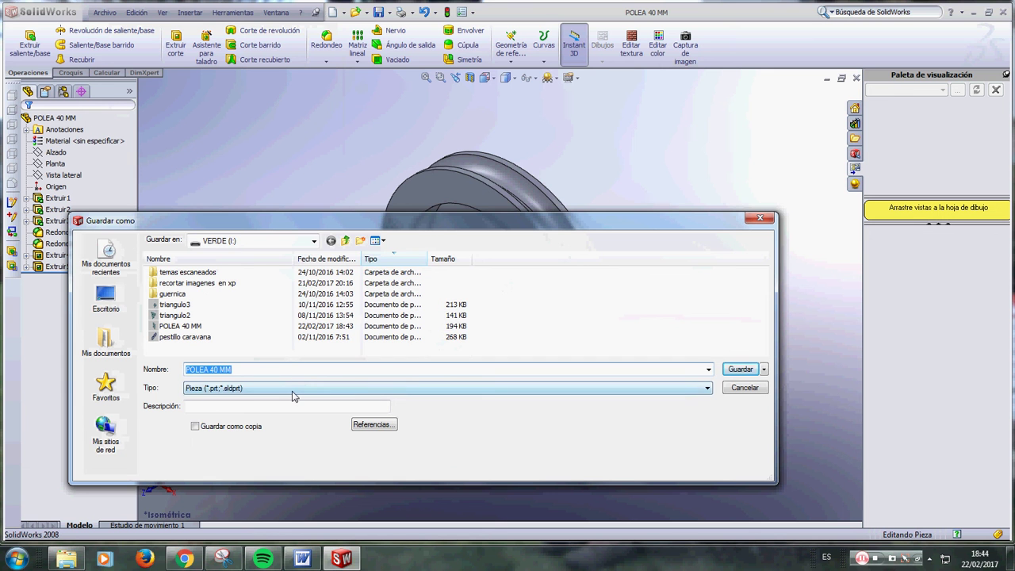
left_click(292, 396)
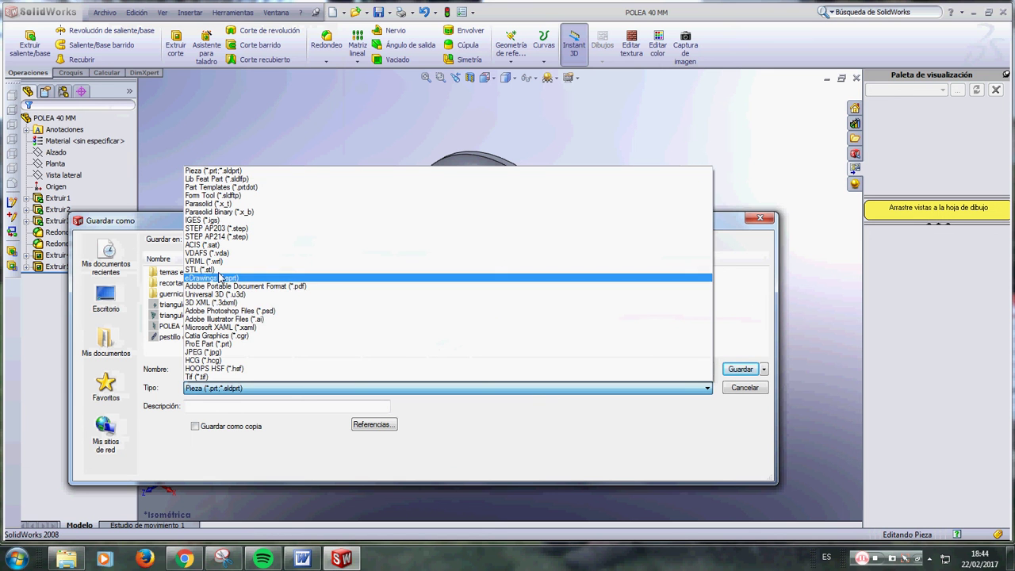
left_click(220, 271)
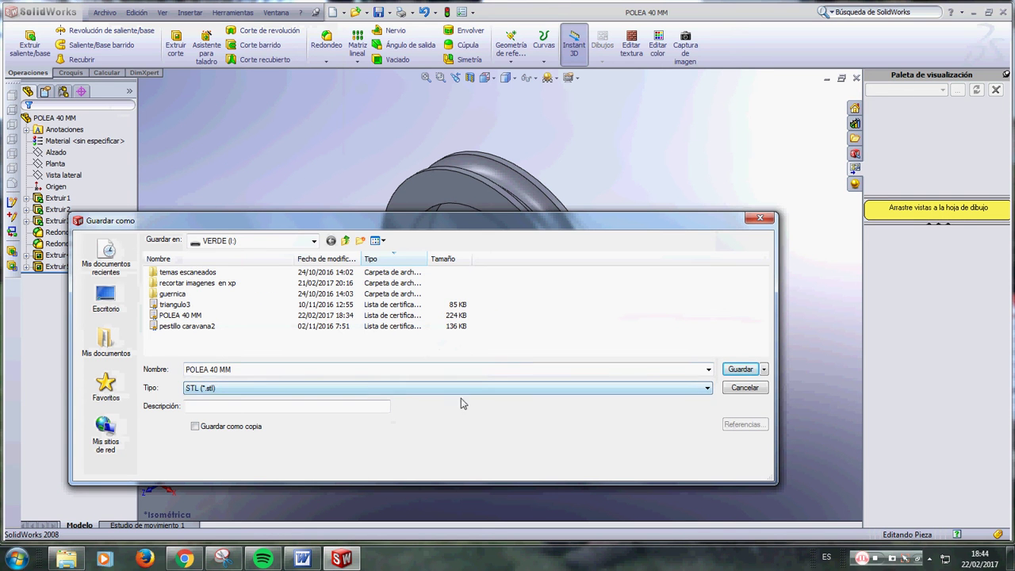
left_click(740, 370)
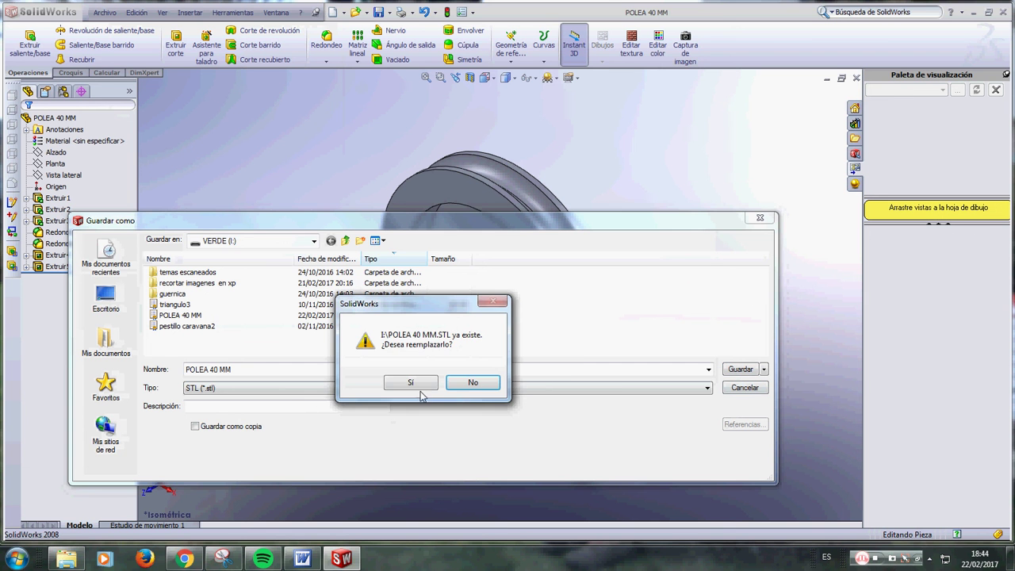
left_click(418, 383)
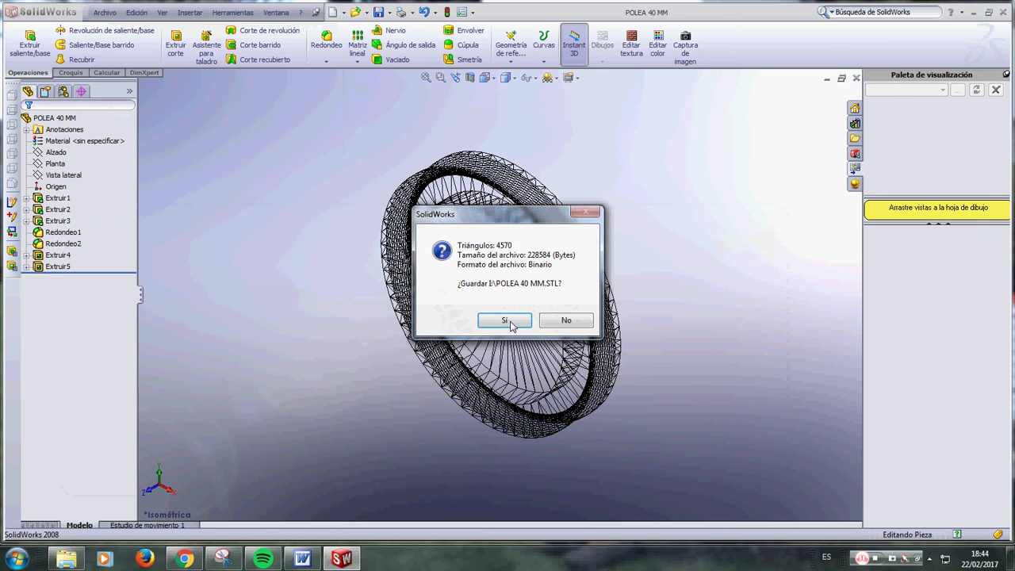
left_click(513, 324)
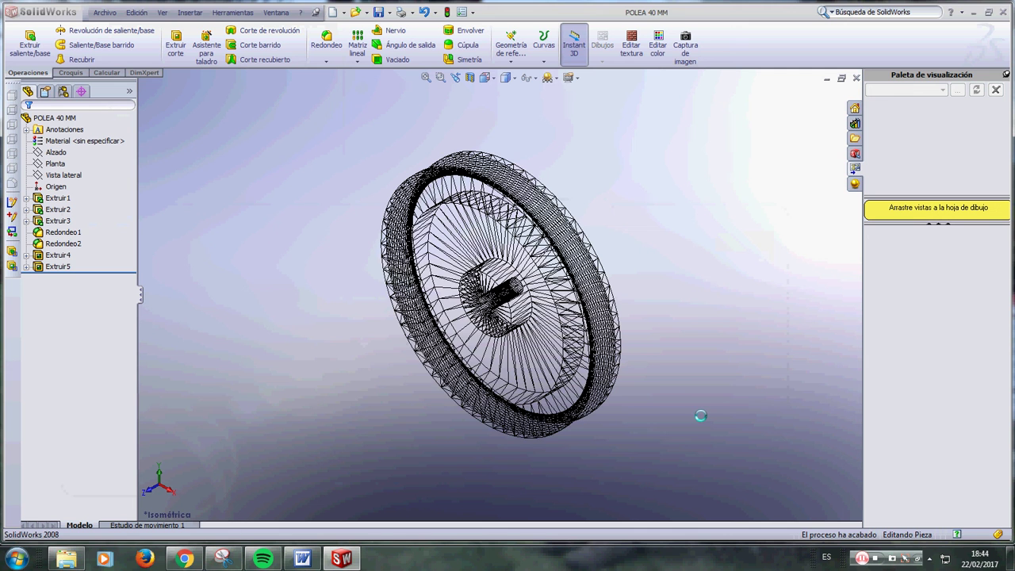